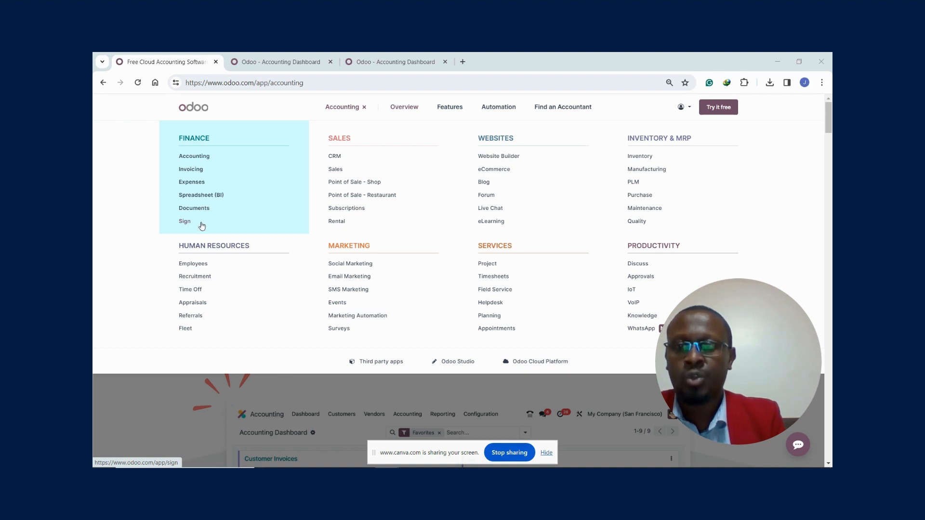
- Switch to the company's Odoo database and open the Accounting app from its home screen
left_click(202, 157)
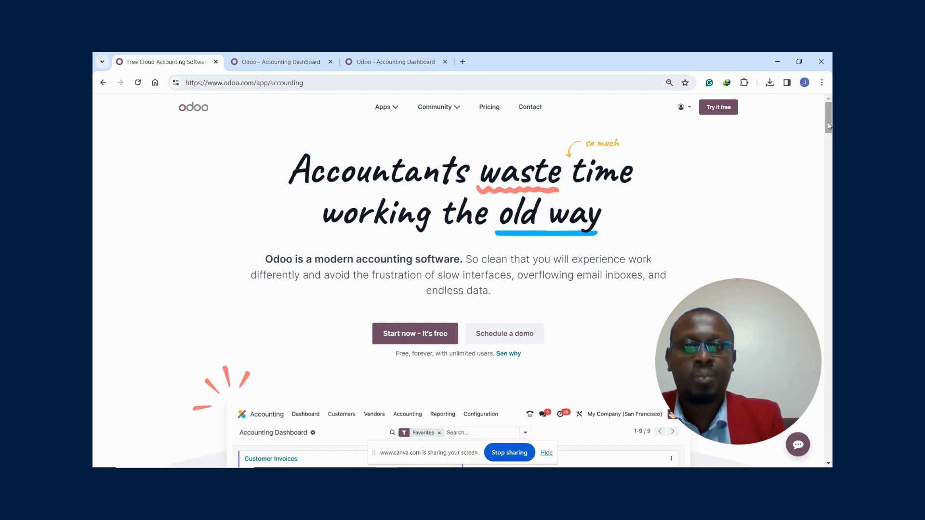
left_click(275, 63)
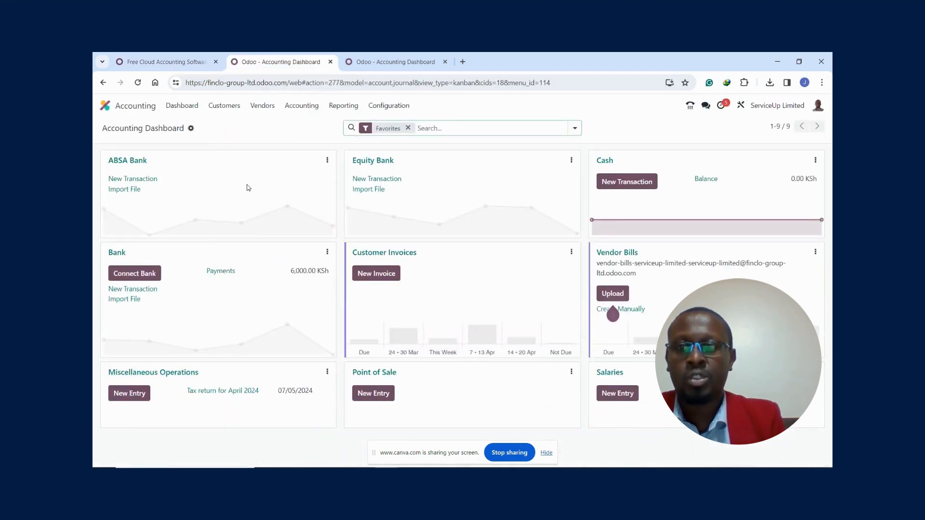
left_click(105, 108)
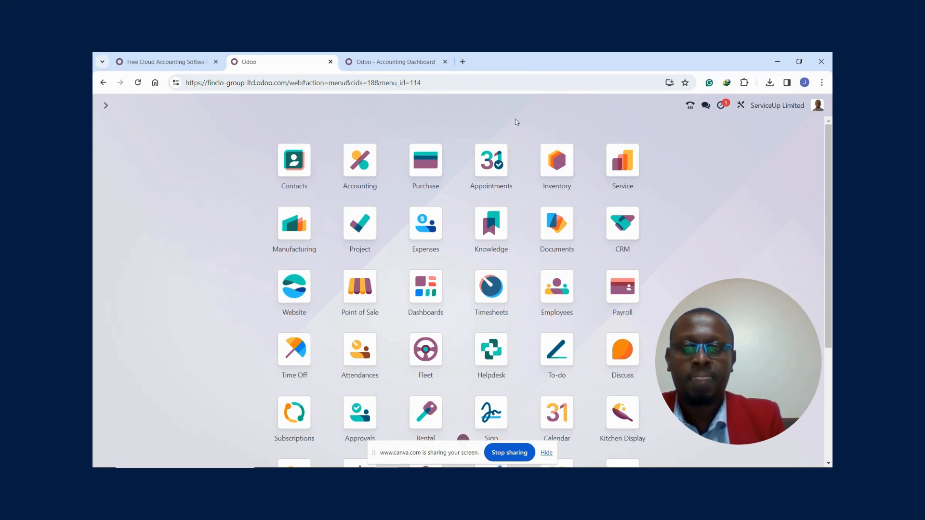
left_click(358, 165)
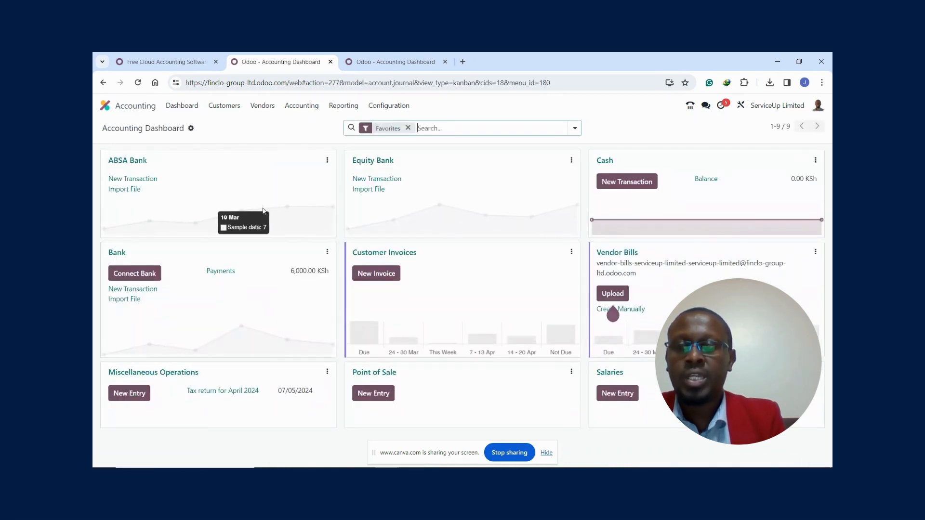
left_click(222, 107)
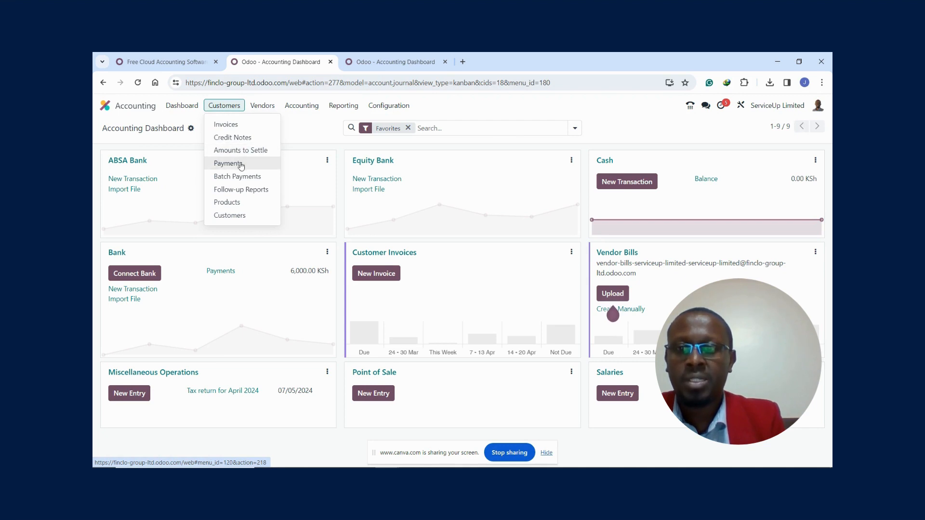
left_click(260, 107)
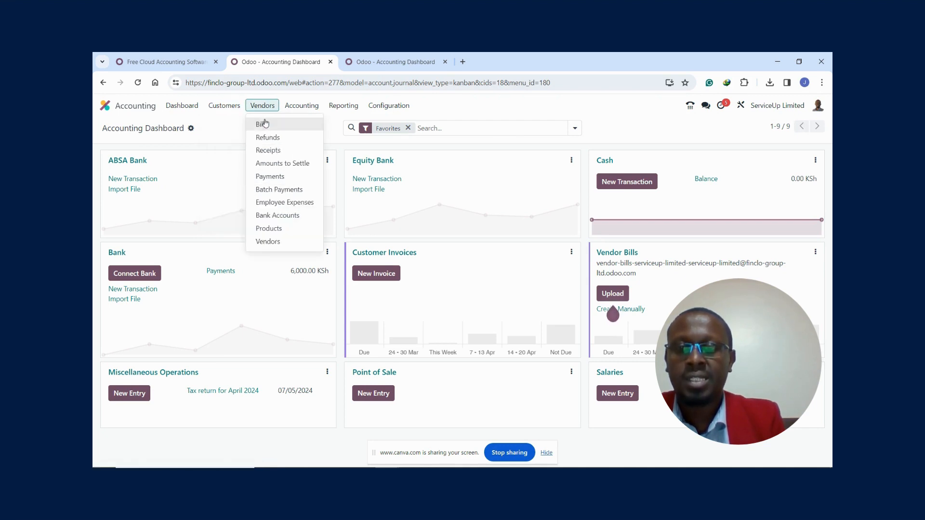
left_click(299, 107)
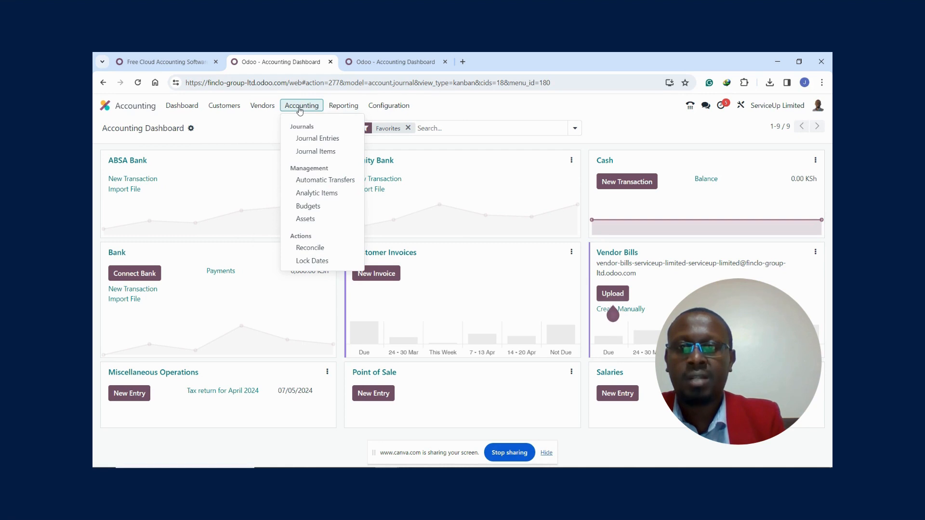
left_click(341, 107)
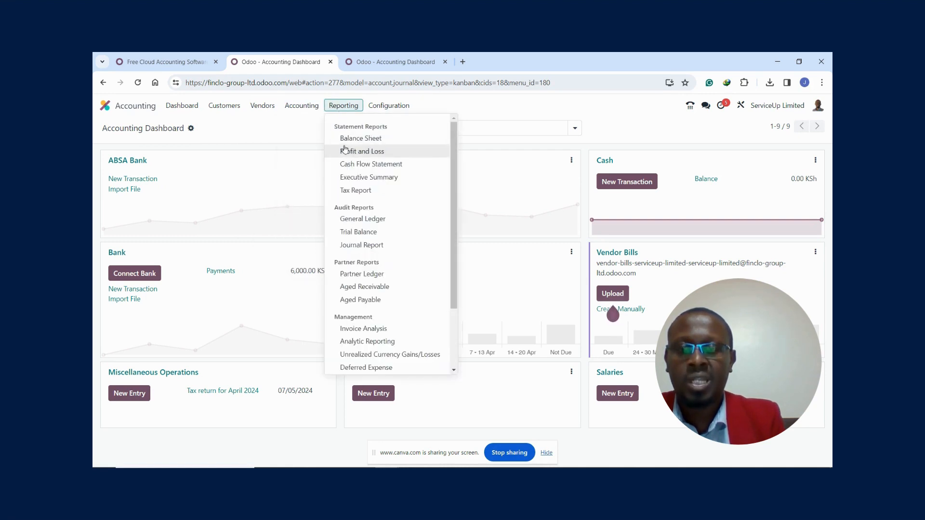
- Open the Chart of Accounts and examine the accounts in code group 0
left_click(385, 106)
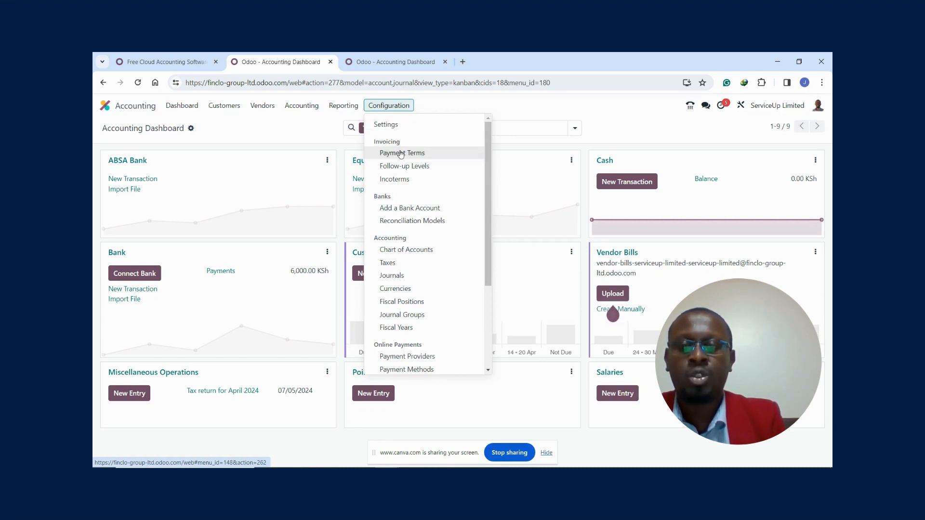
left_click(400, 254)
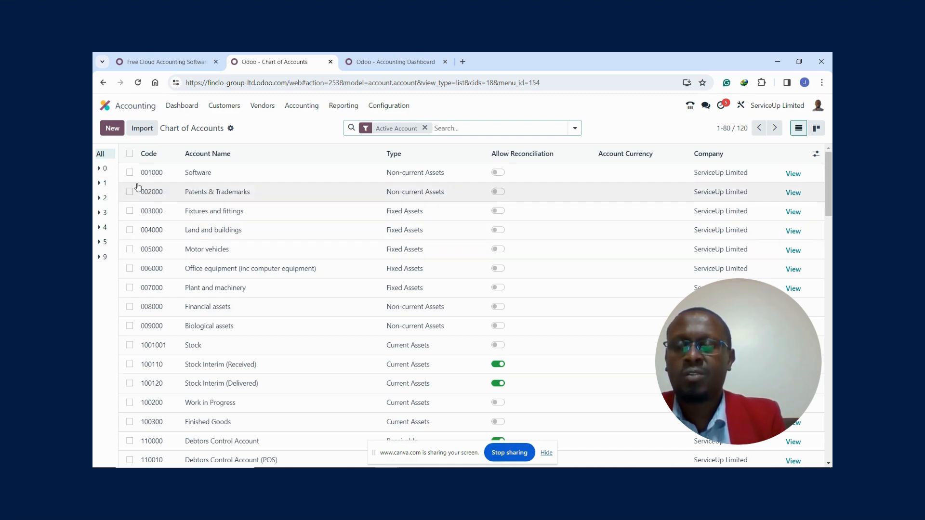
left_click(102, 168)
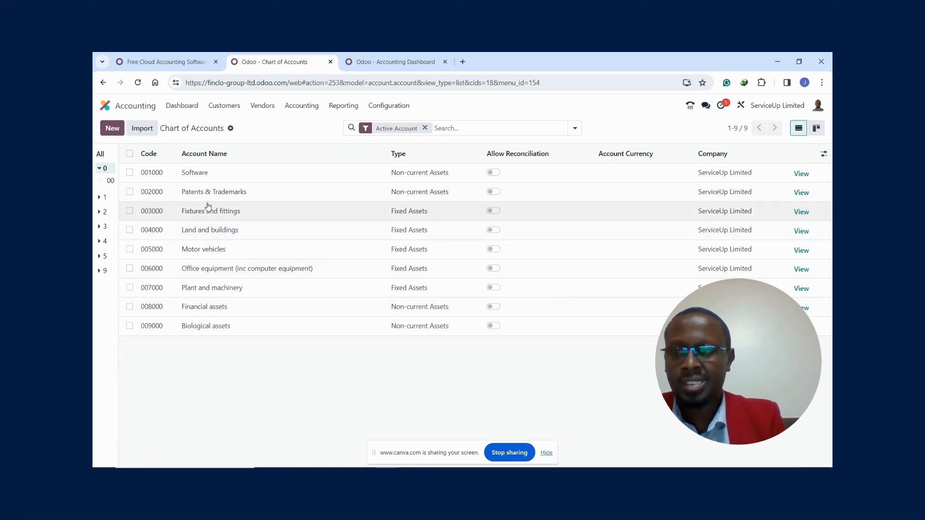
left_click(101, 168)
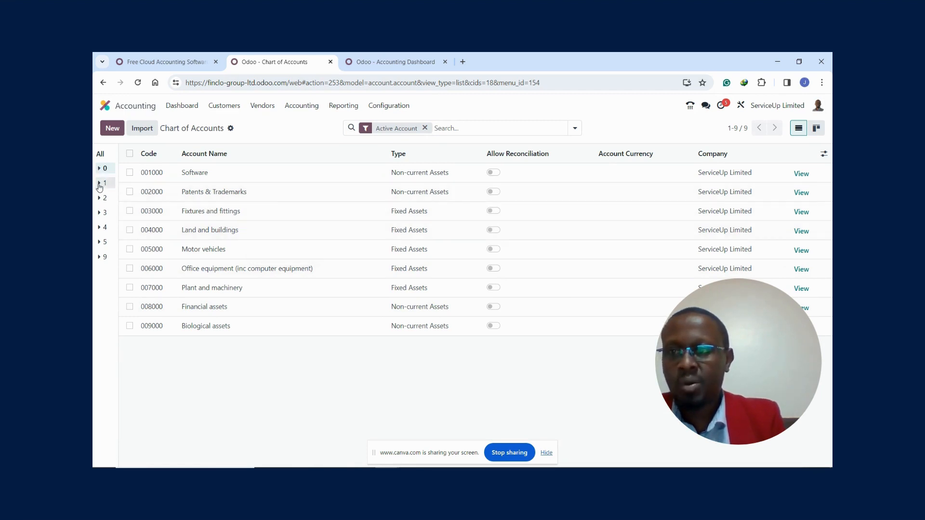
- Examine the accounts in code group 1, including subgroups 11 and 12, and those in code group 2
left_click(100, 183)
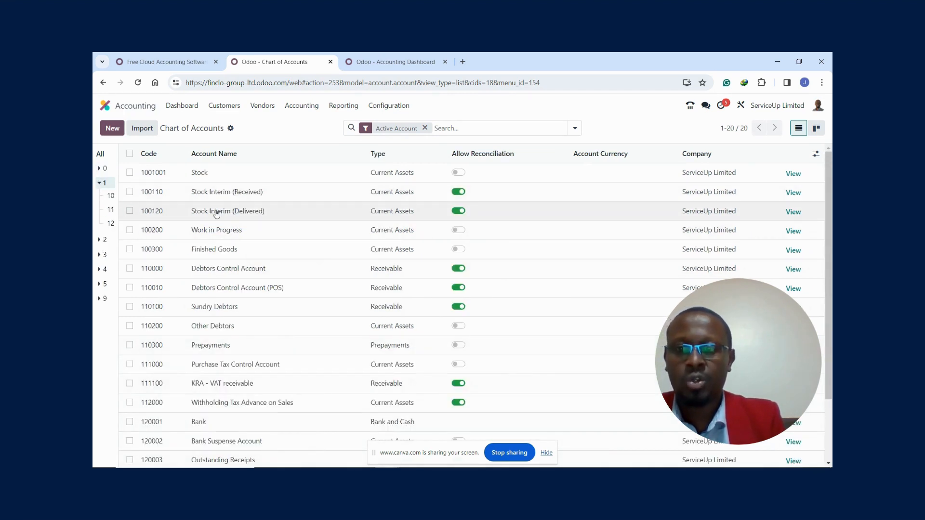
left_click(111, 212)
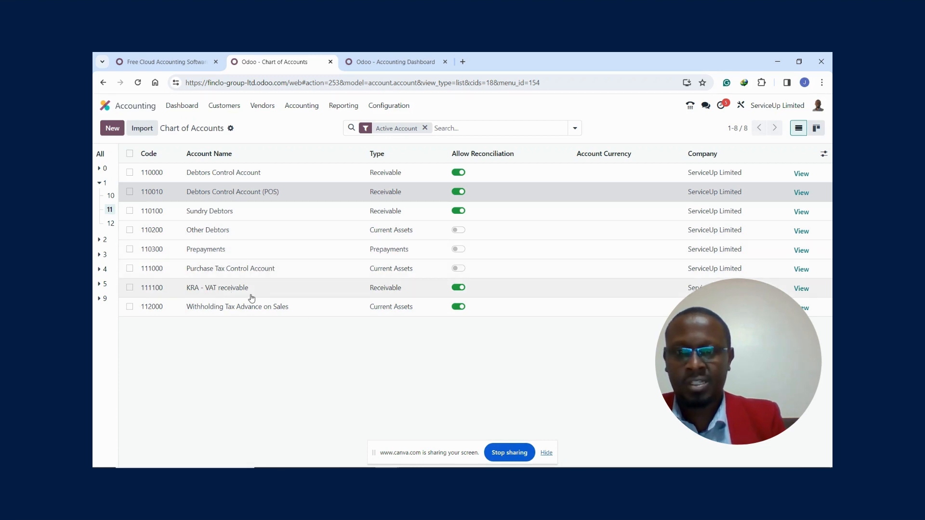
left_click(110, 224)
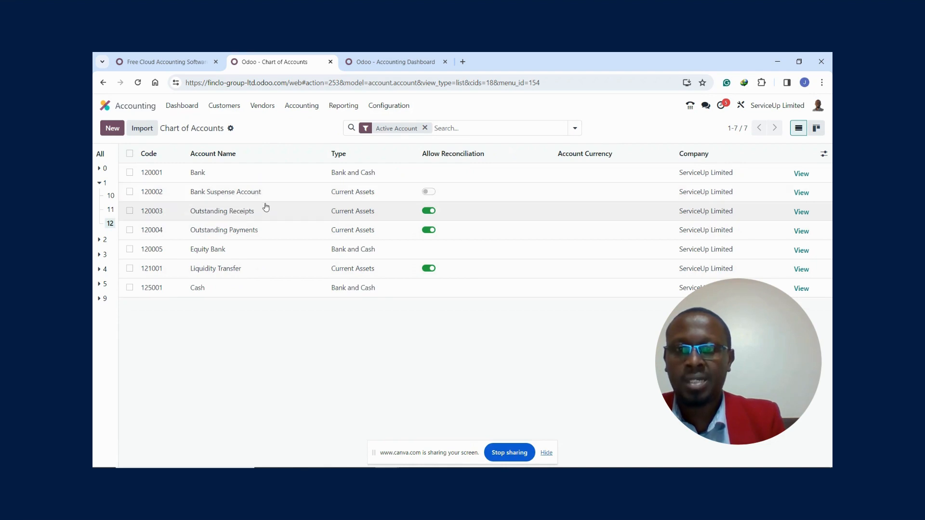
left_click(101, 184)
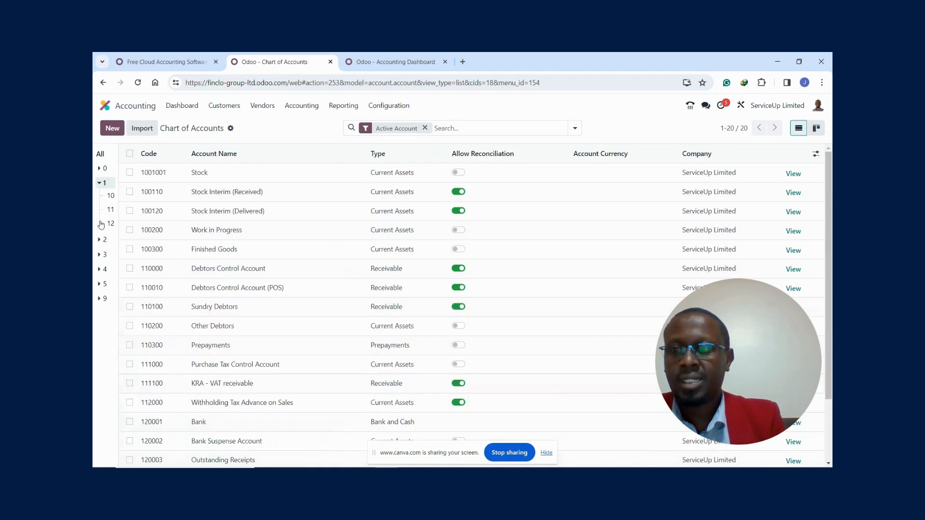
left_click(101, 184)
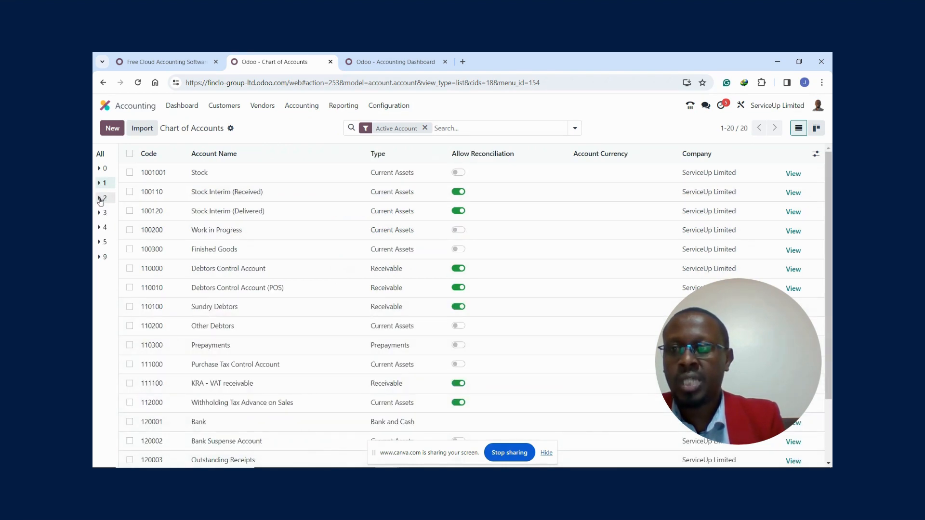
left_click(101, 198)
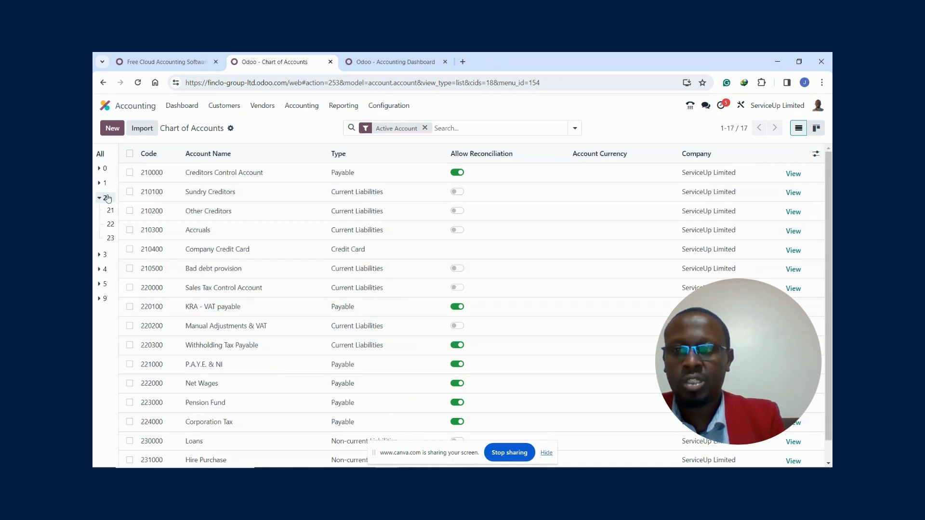
left_click(99, 200)
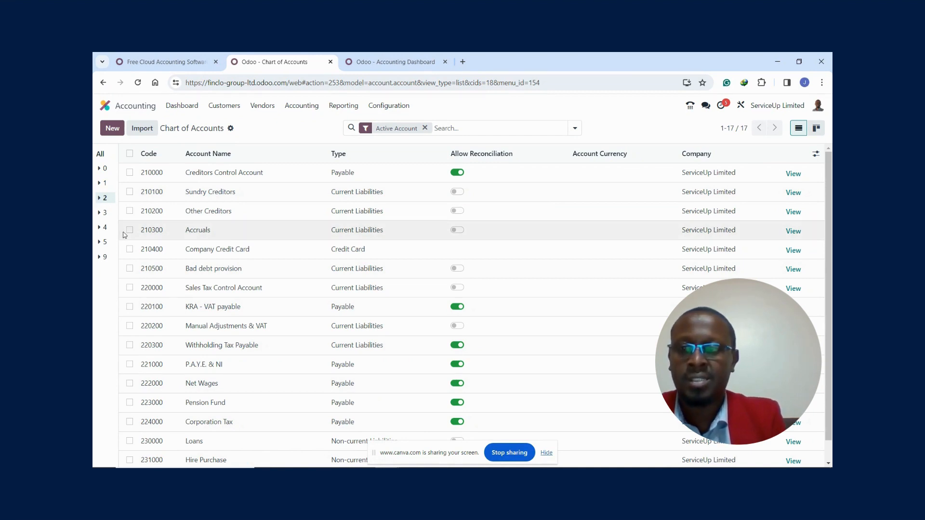
- In code group 4, change the Sales Category 1 account's code to 400100 and its name to Sales Category A
left_click(100, 229)
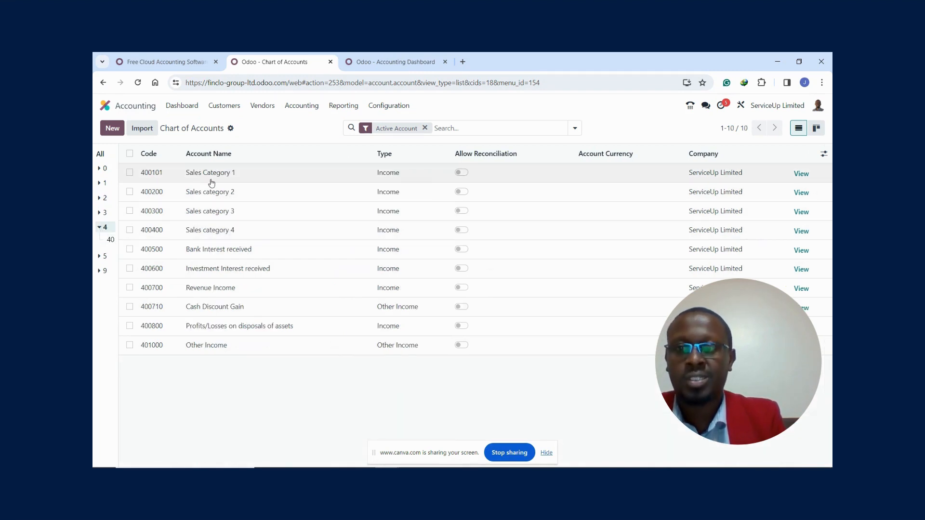
left_click(230, 175)
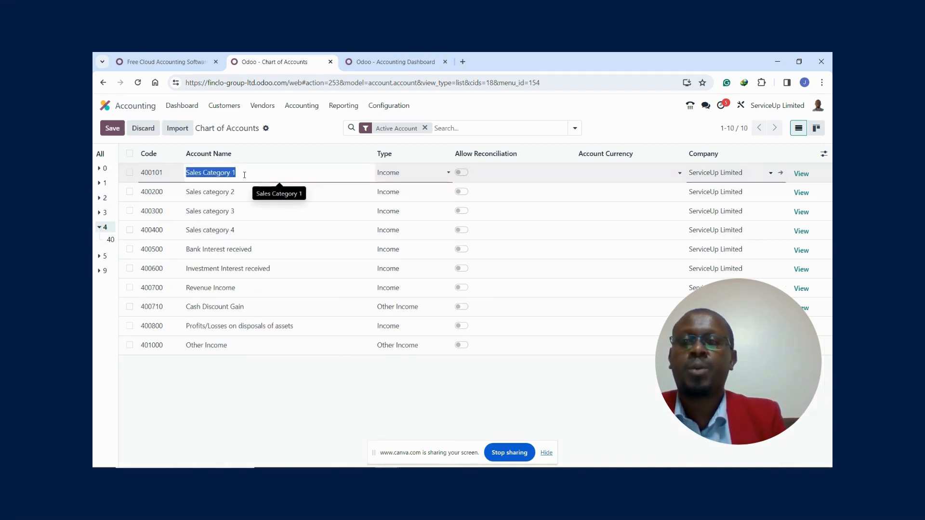
left_click(163, 173)
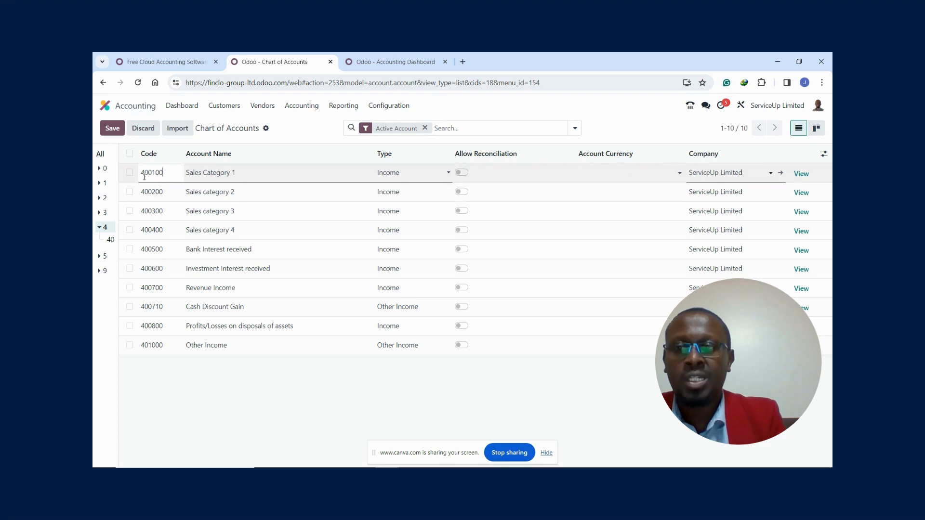
left_click(243, 173)
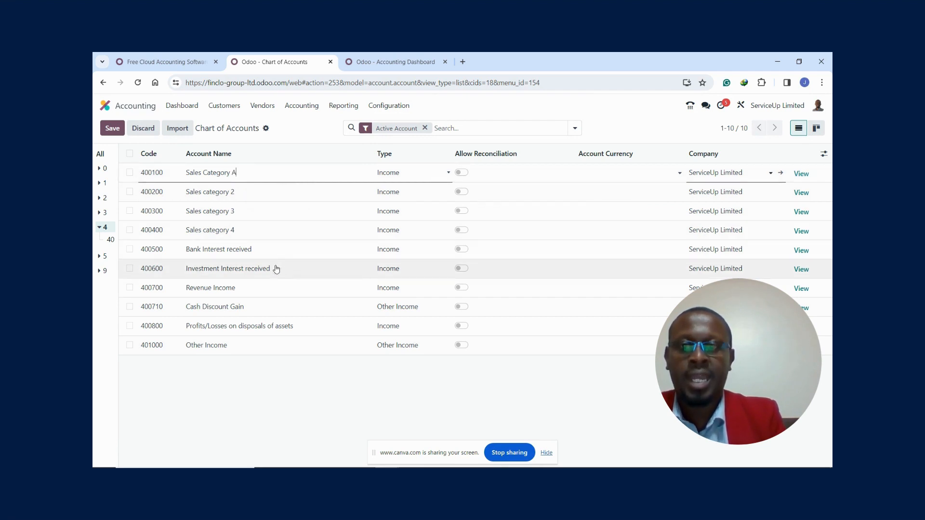
left_click(430, 174)
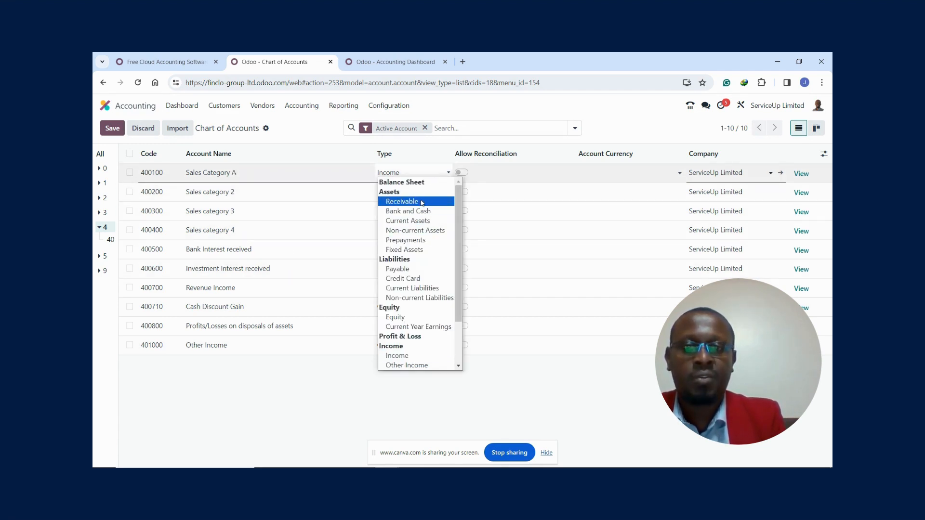
left_click(449, 391)
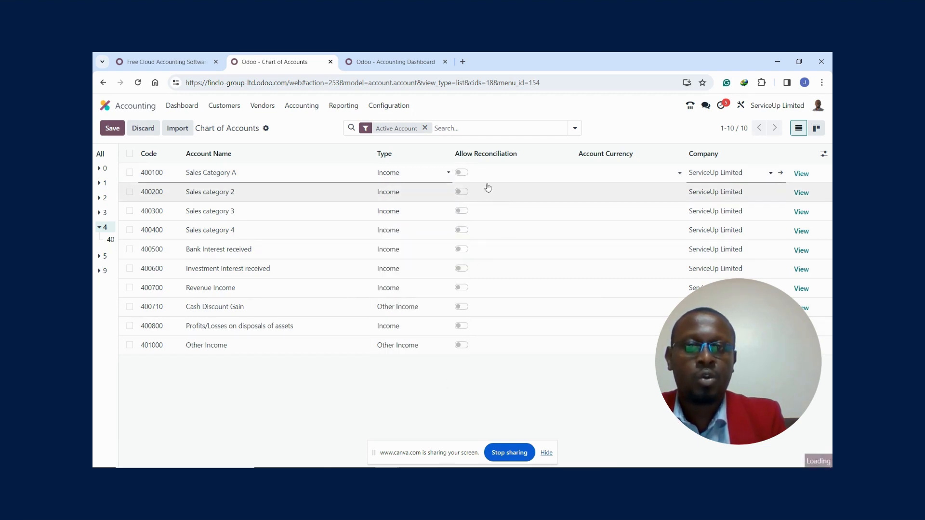
- Check the reconciliation and currency options of the Sales Category A account and view its full record
left_click(463, 174)
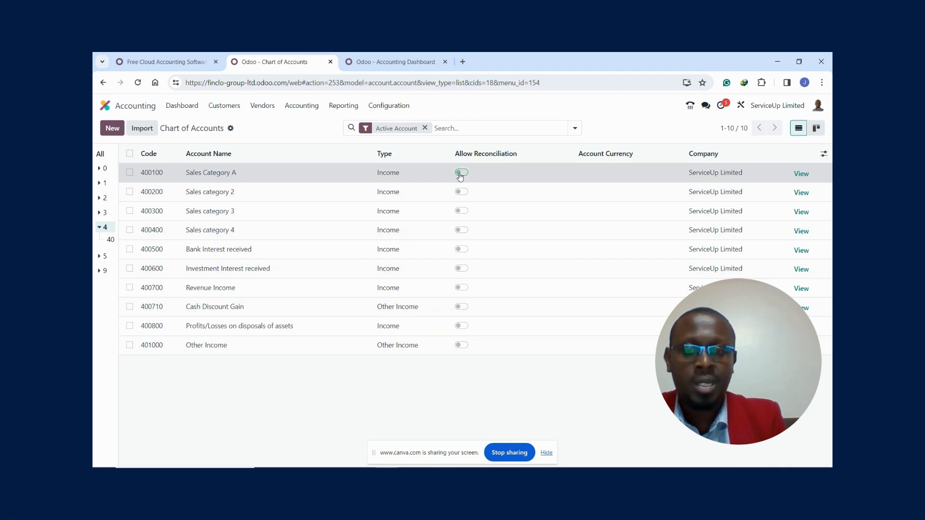
left_click(608, 175)
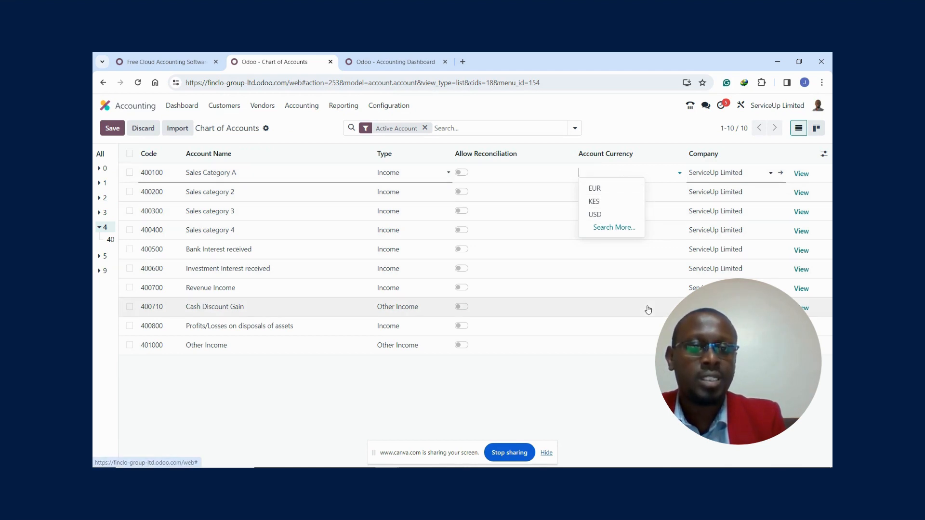
left_click(654, 437)
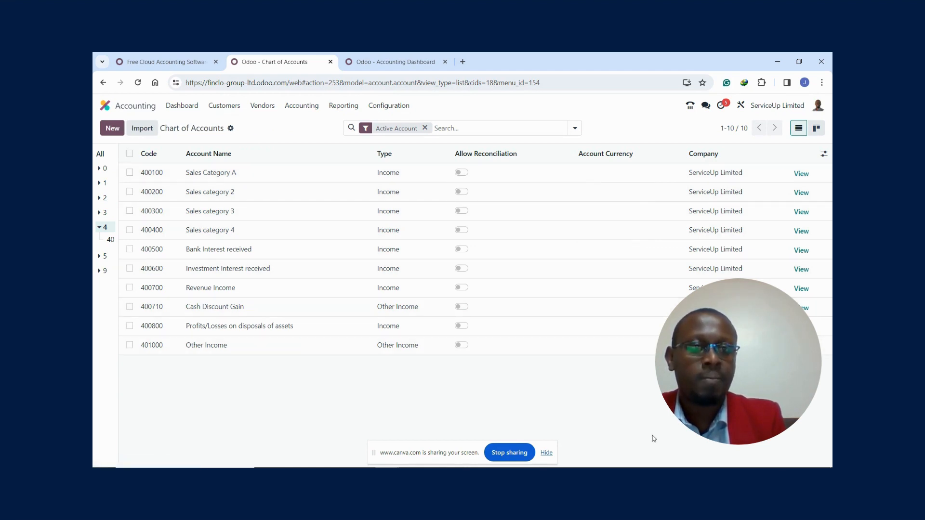
left_click(801, 174)
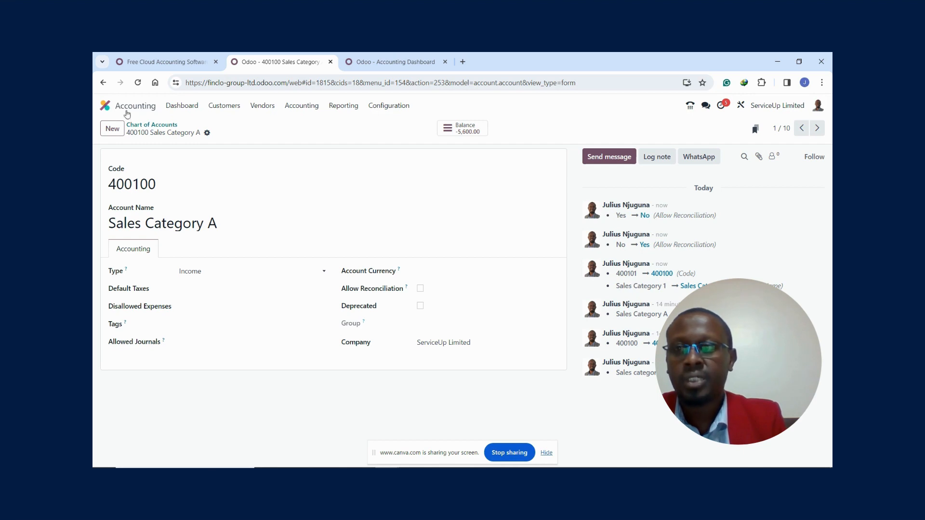
- View the Accounting Dashboard's journal cards, then open the list of configured journals
left_click(386, 106)
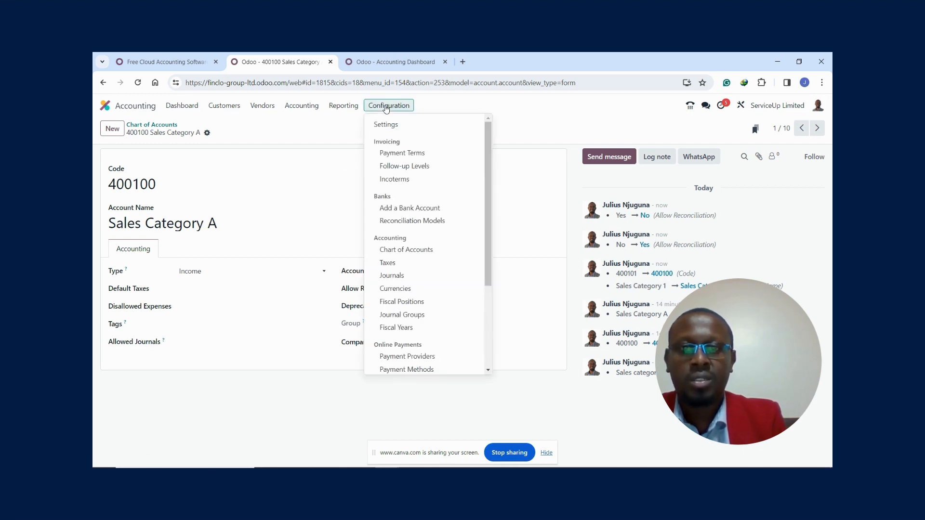
left_click(176, 106)
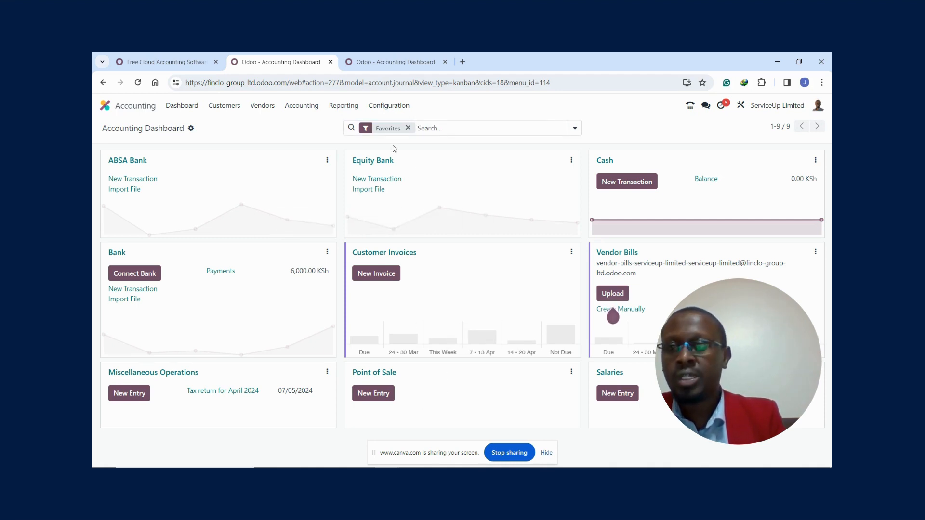
left_click(388, 107)
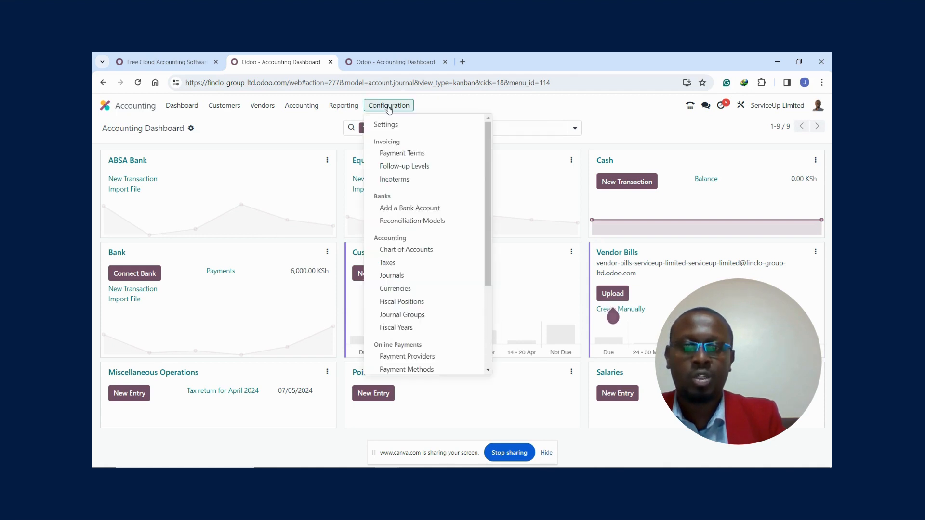
left_click(397, 278)
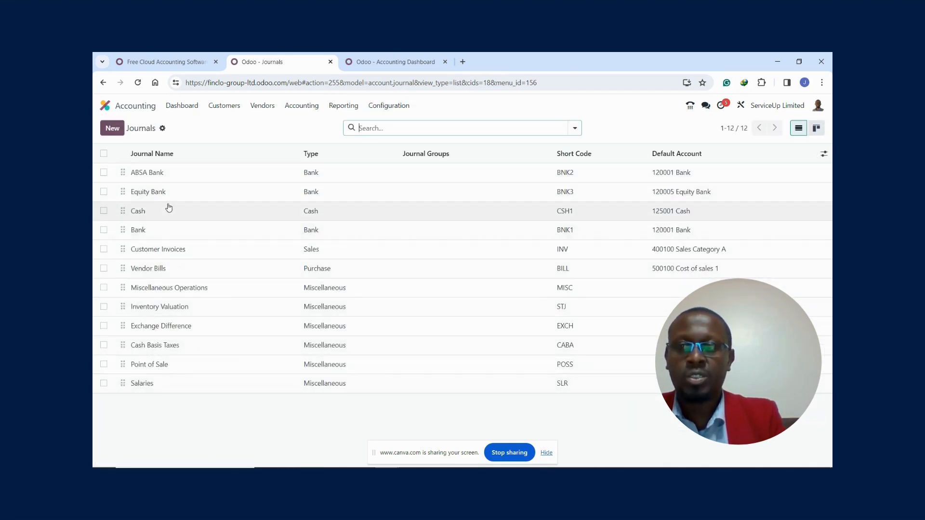
- Create a new journal named Stanbic Bank with the type Bank and save it
left_click(113, 130)
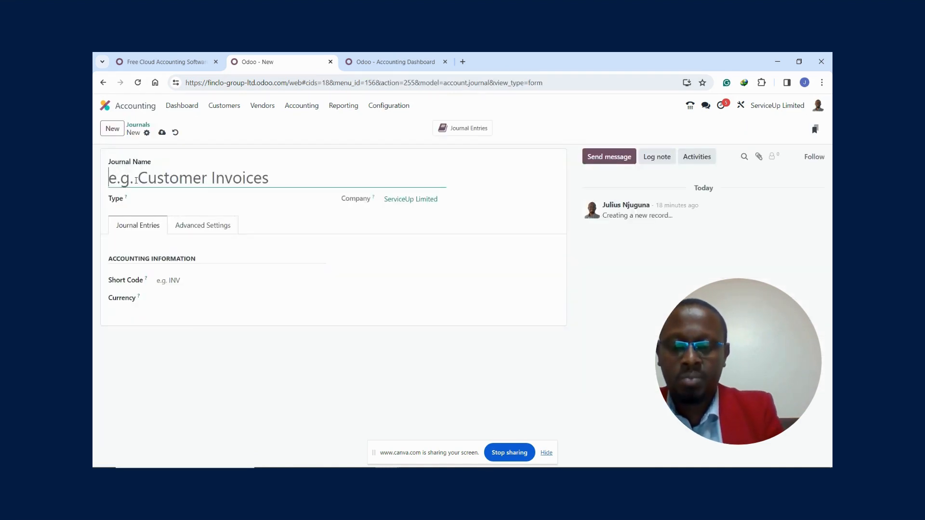
type("Stanci")
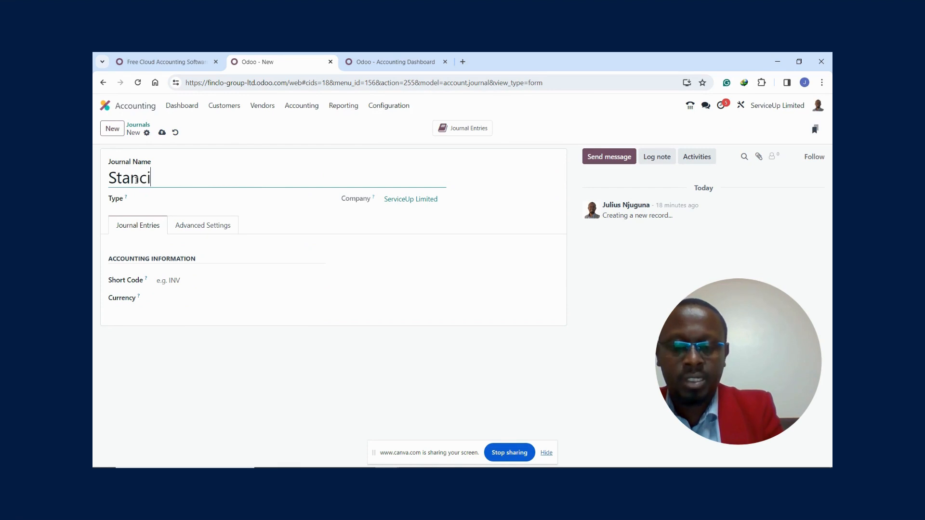
key("BackSpace")
key("BackSpace")
type("bic Bank")
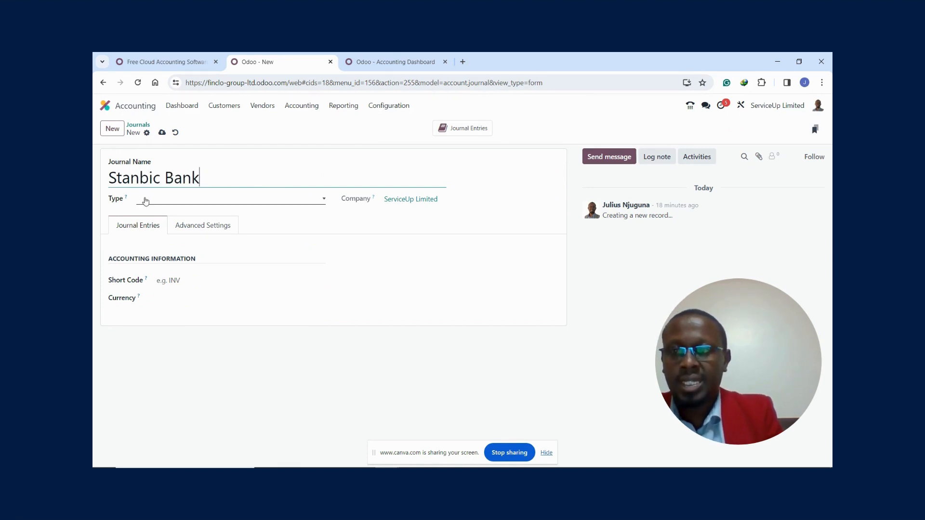
left_click(145, 200)
left_click(150, 239)
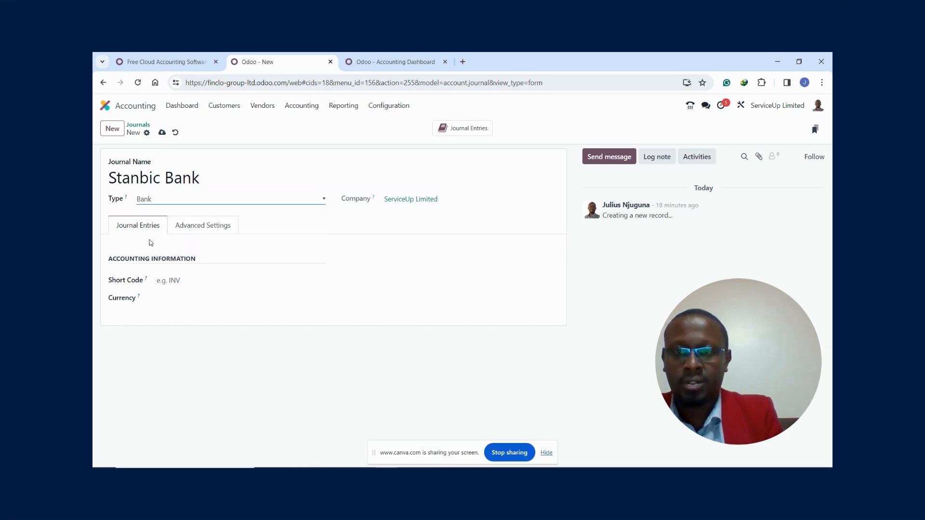
left_click(162, 133)
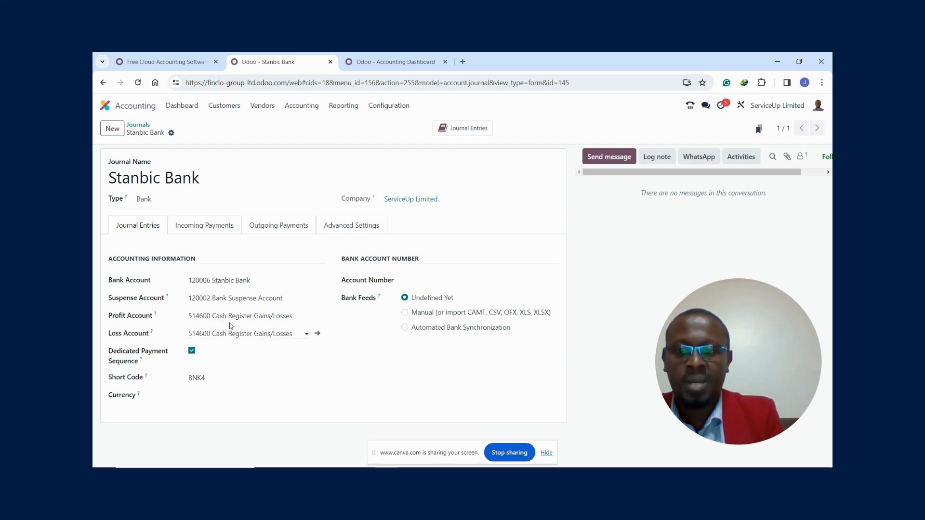
- Enter the bank account number for the Stanbic Bank journal and set its bank feeds to Manual (or import CAMT, CSV, OFX, XLS, XLSX)
left_click(420, 280)
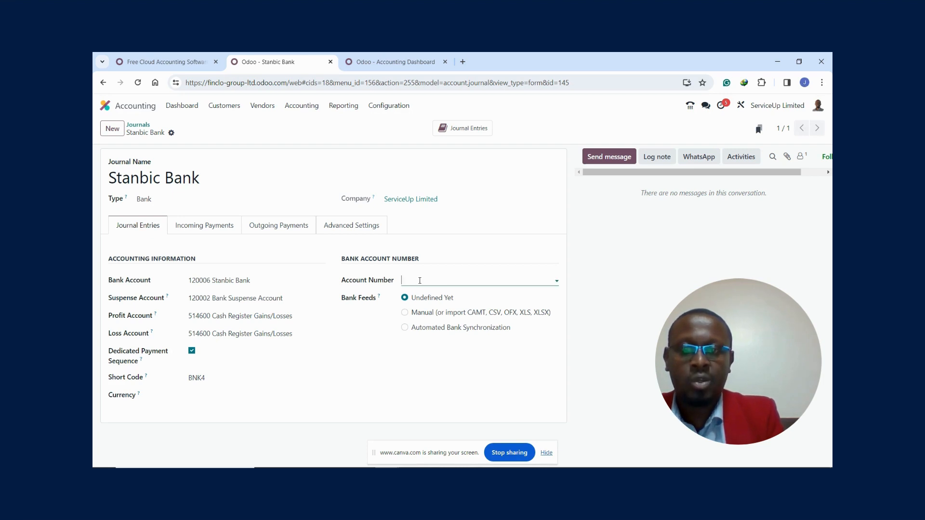
type("2000000000")
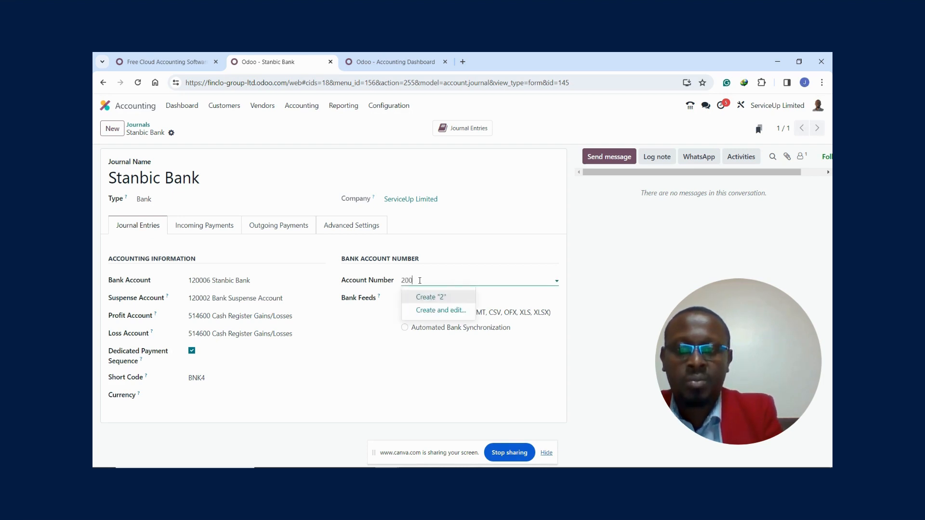
left_click(407, 381)
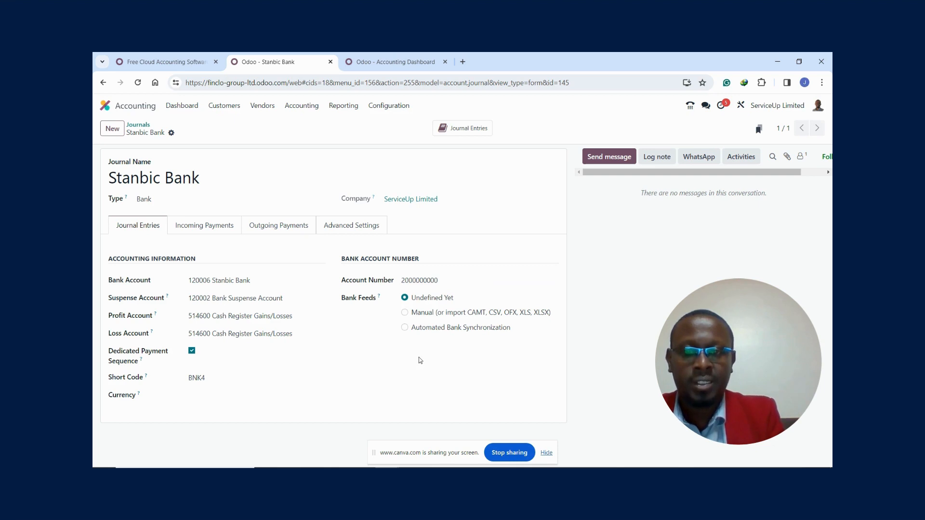
left_click(405, 328)
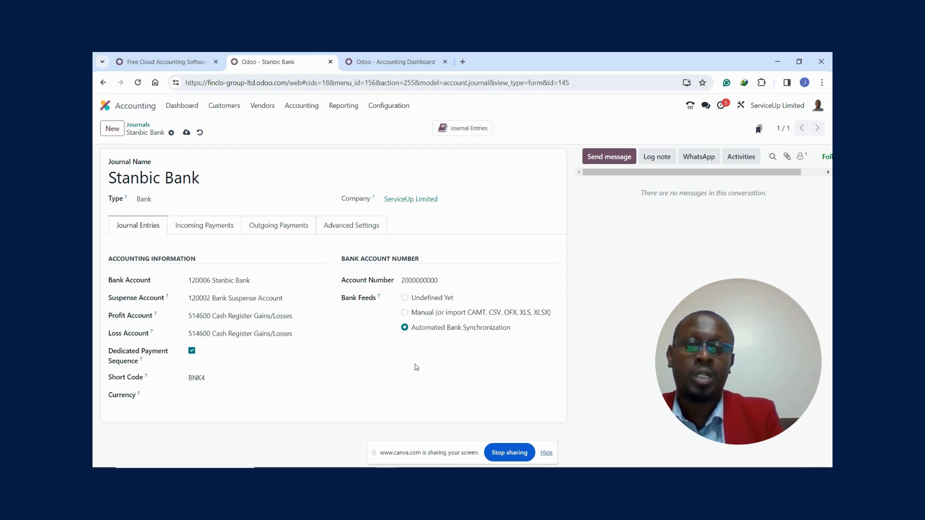
left_click(405, 314)
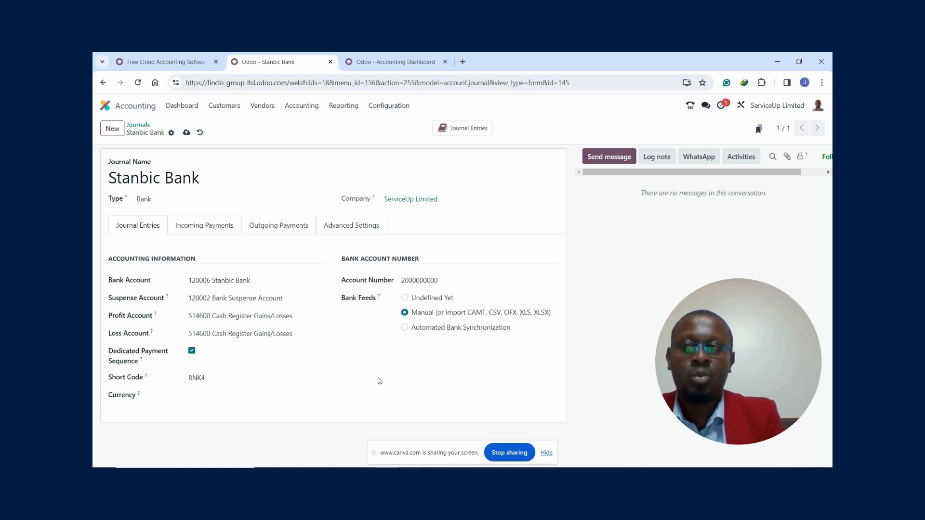
- Reorder the journals so Stanbic Bank comes first, above ABSA Bank, and check the order on the Accounting Dashboard
left_click(181, 109)
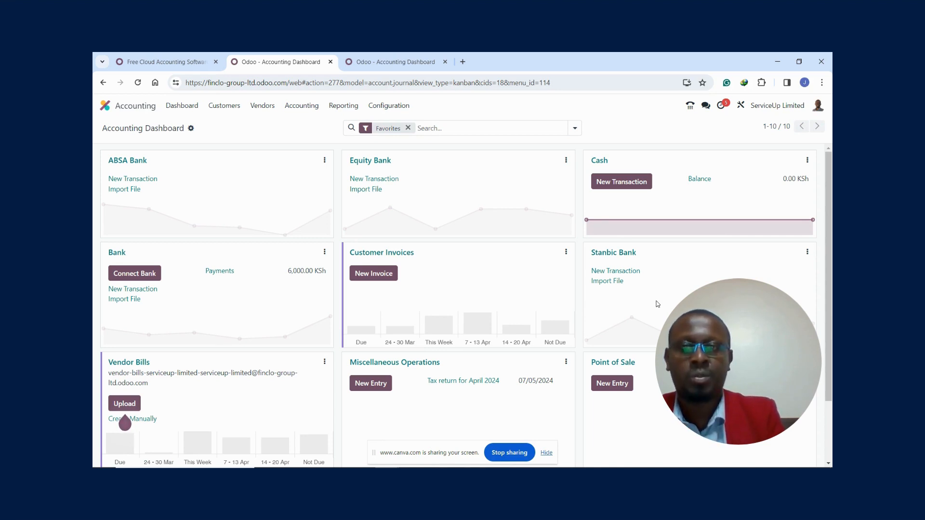
left_click(390, 107)
left_click(404, 275)
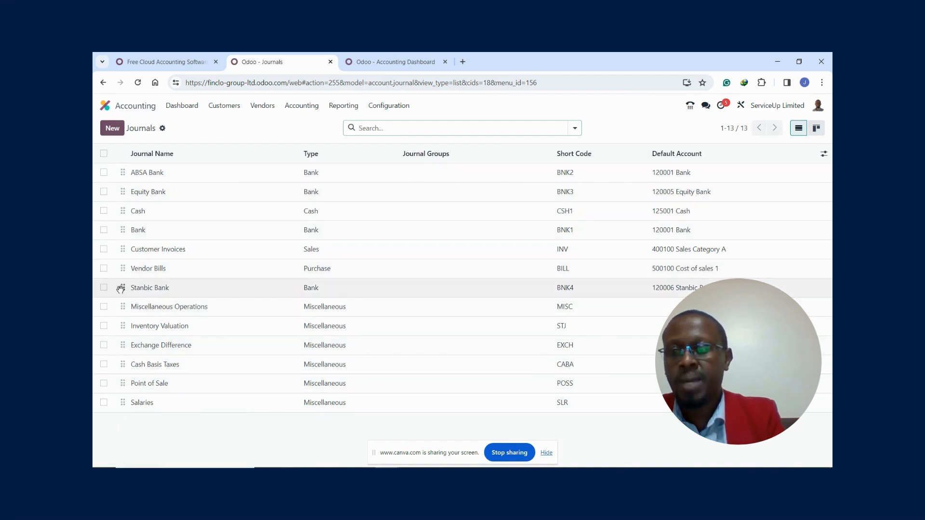
left_click_drag(122, 288, 118, 170)
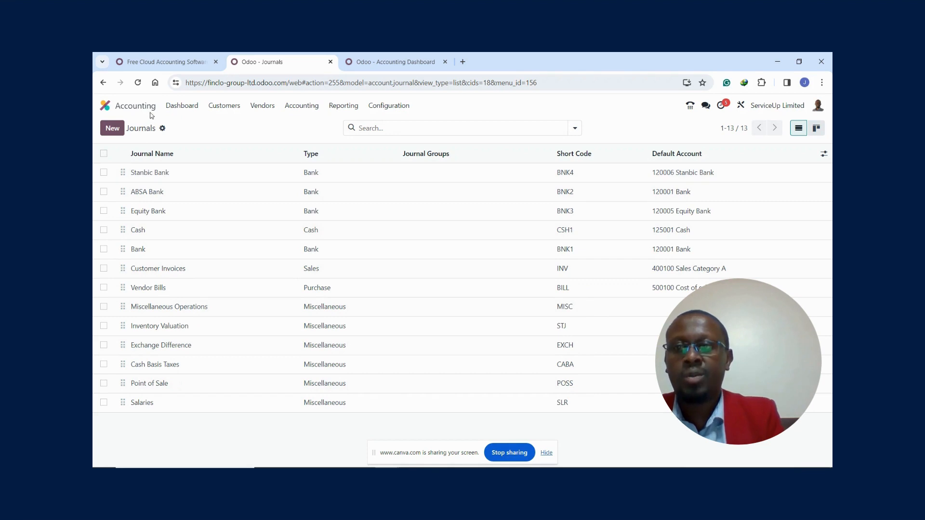
left_click(175, 110)
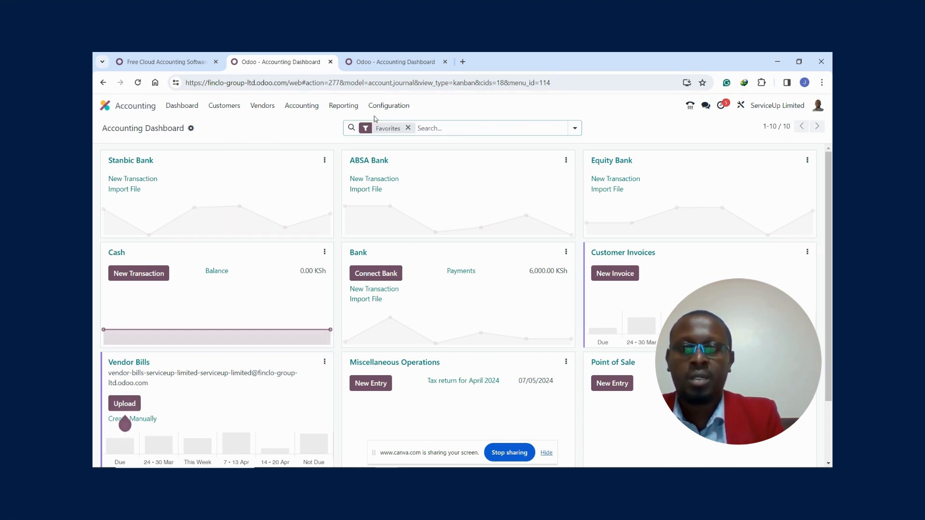
- Open the Accounting settings and examine the Fiscal Localization, Accounting Import and default tax sections
left_click(388, 107)
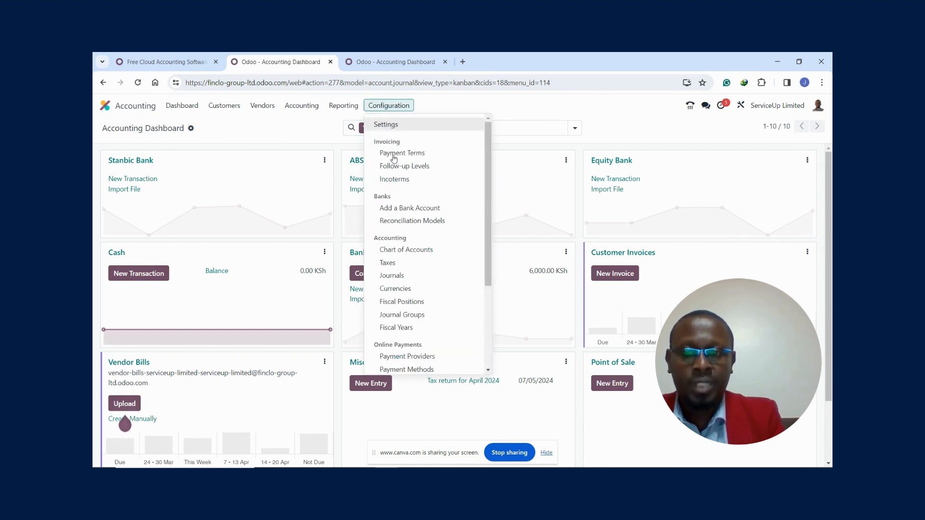
left_click(393, 125)
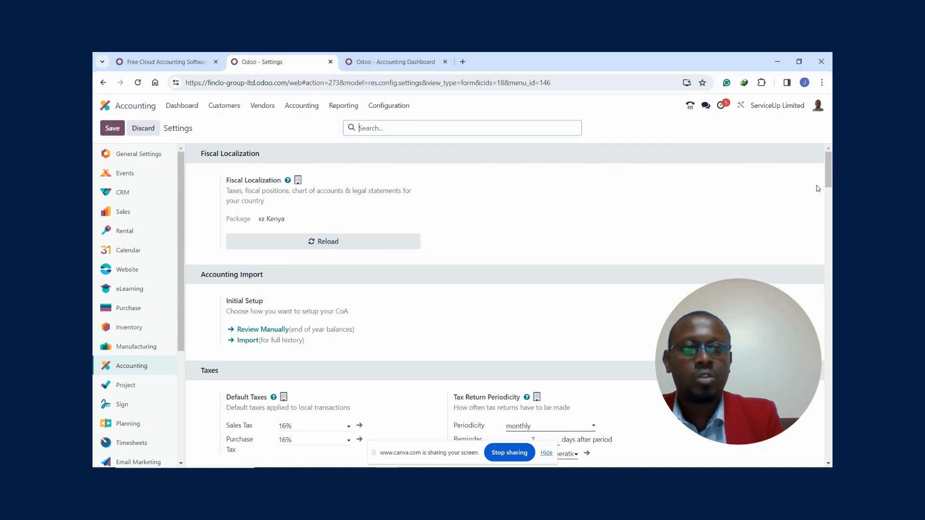
scroll(830, 176, "down", 3)
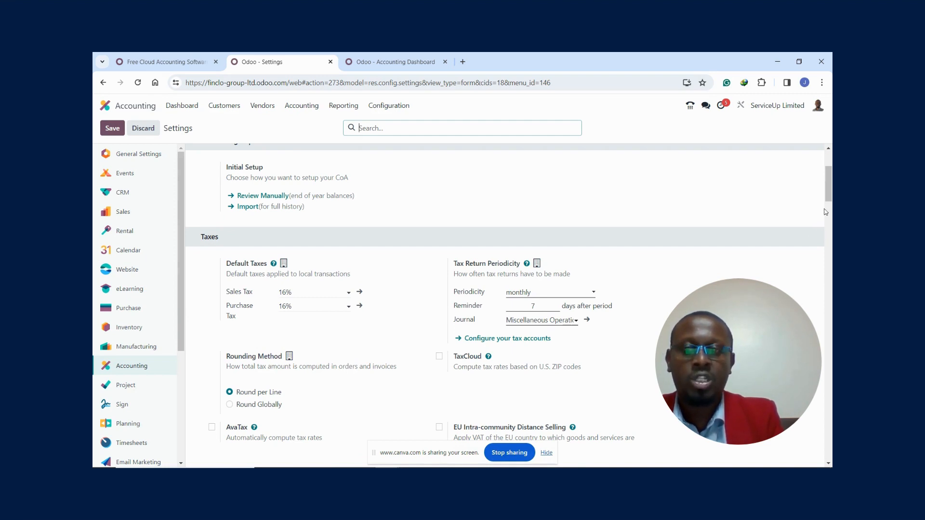
left_click_drag(828, 188, 829, 167)
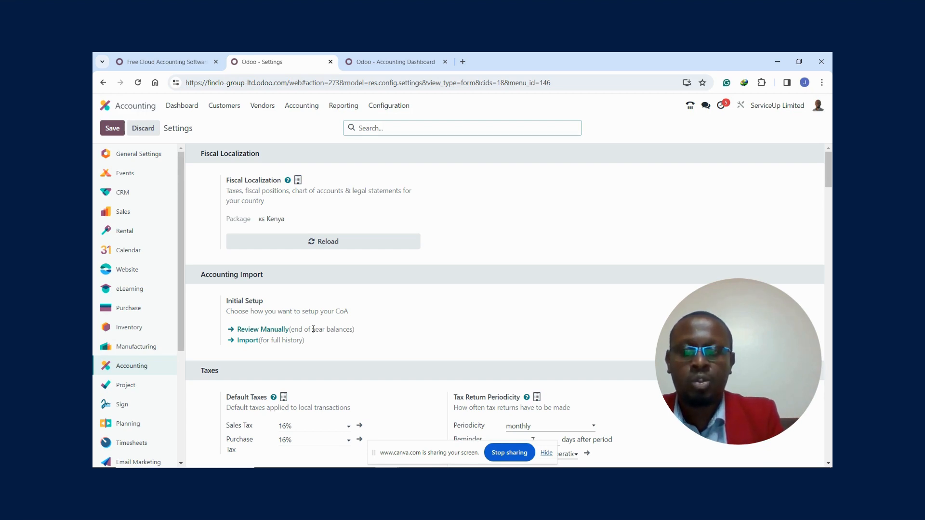
left_click_drag(828, 180, 825, 201)
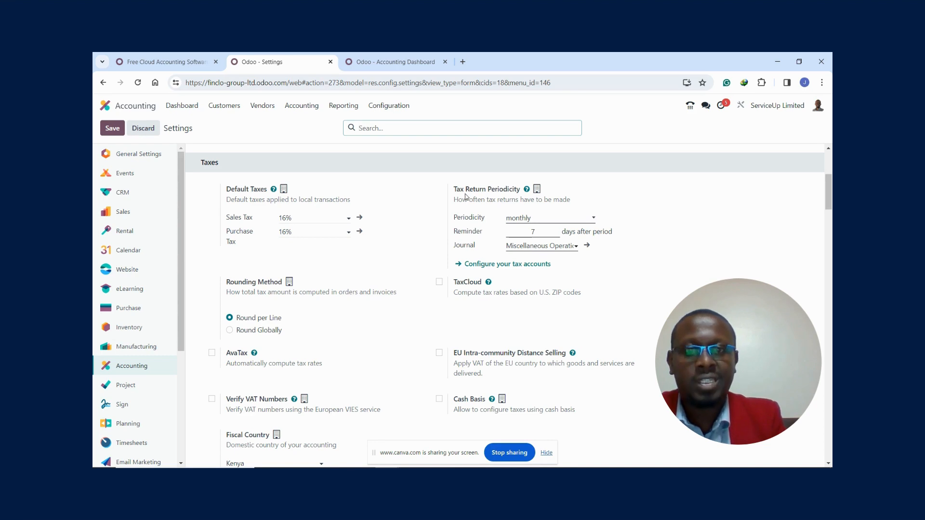
- Examine the tax return periodicity choices, the reminder days and the tax rounding method
left_click(538, 221)
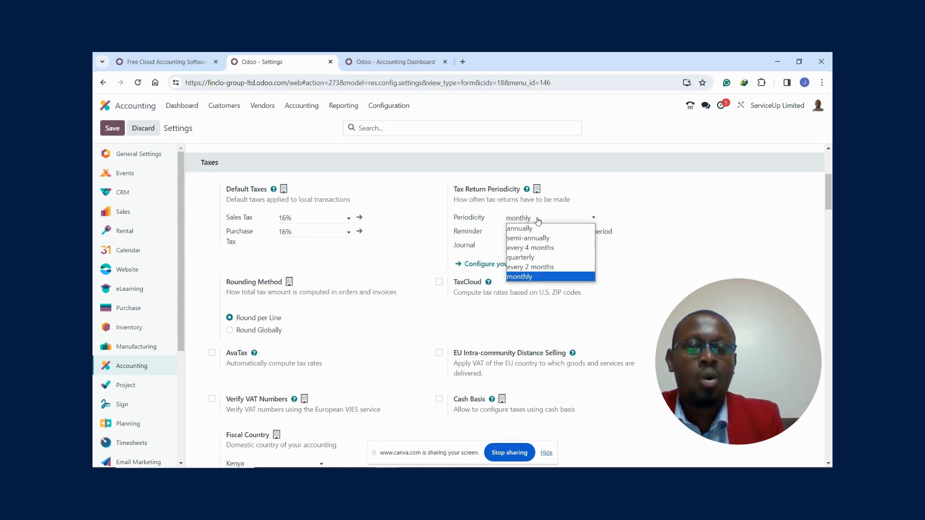
left_click(544, 221)
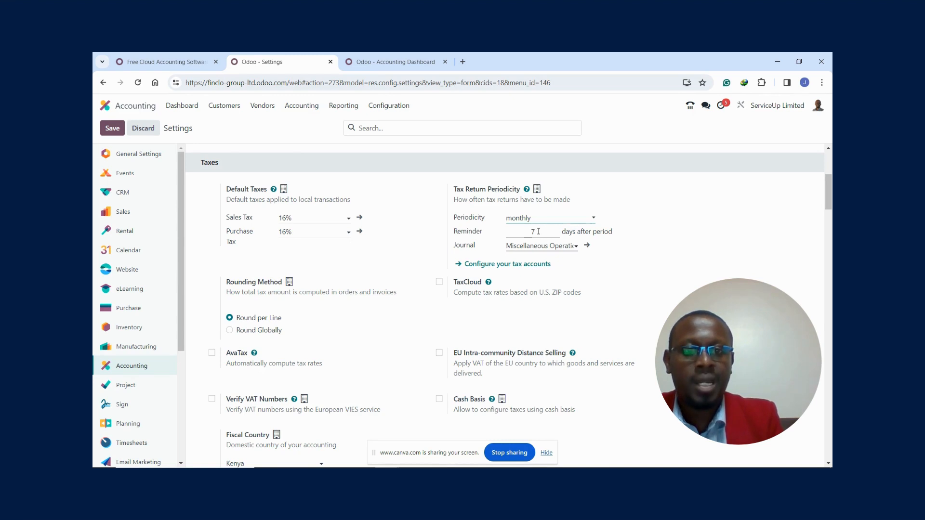
double_click(538, 231)
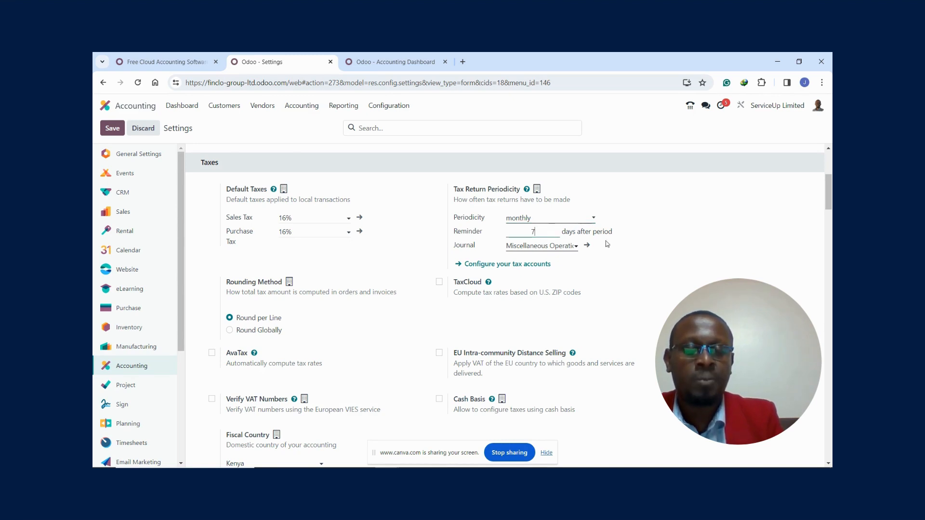
scroll(830, 203, "down", 2)
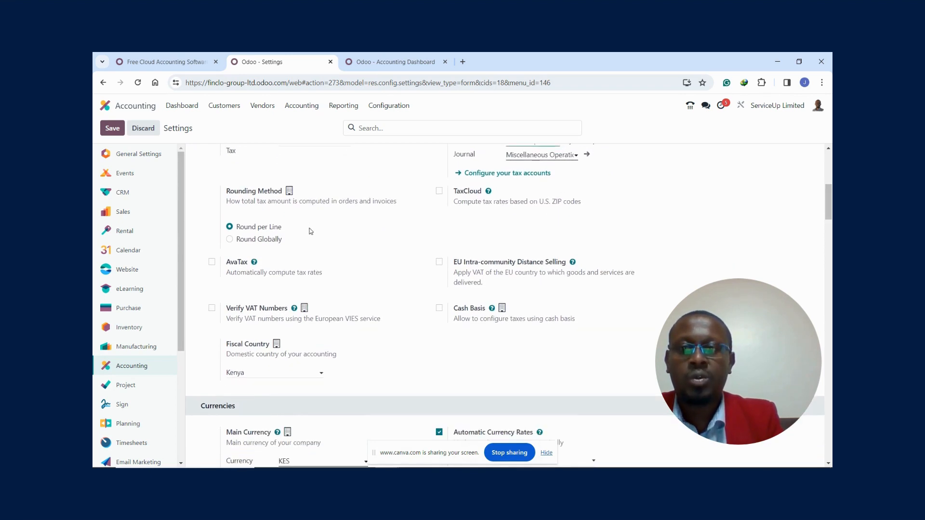
mouse_move(266, 235)
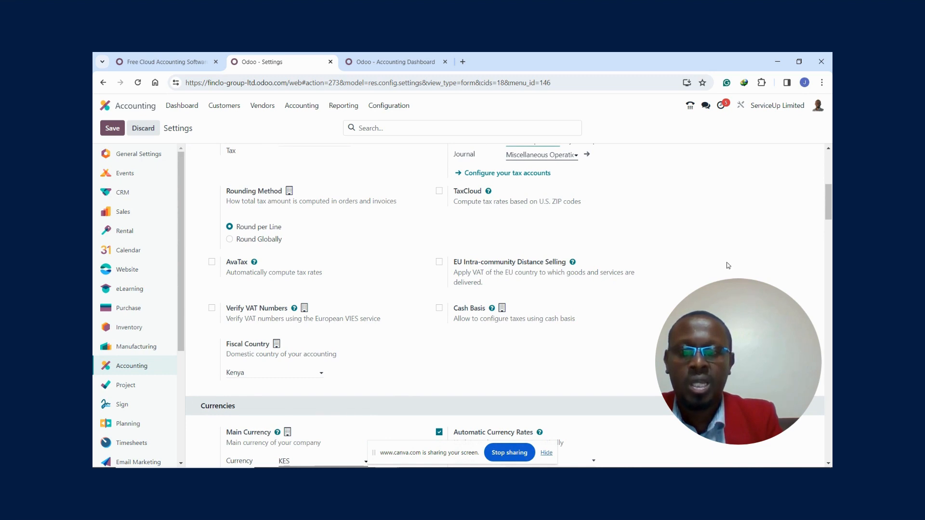
- In the currency settings, select xe.com as the automatic currency rates service with a Daily update interval
scroll(826, 207, "down", 1)
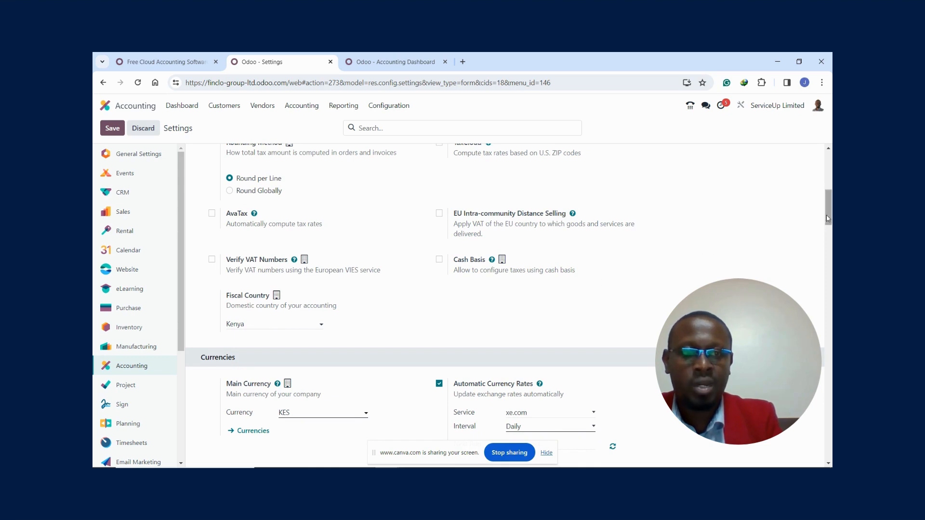
scroll(825, 212, "down", 2)
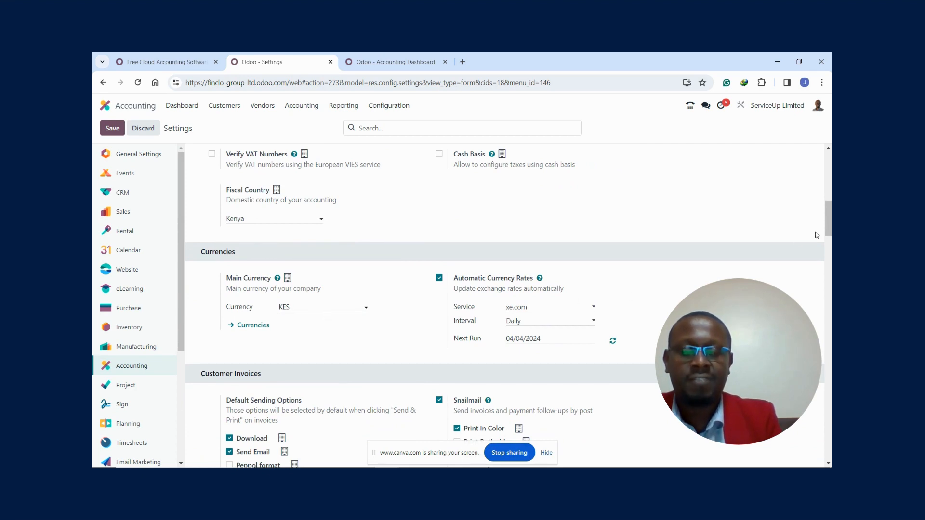
scroll(828, 235, "down", 1)
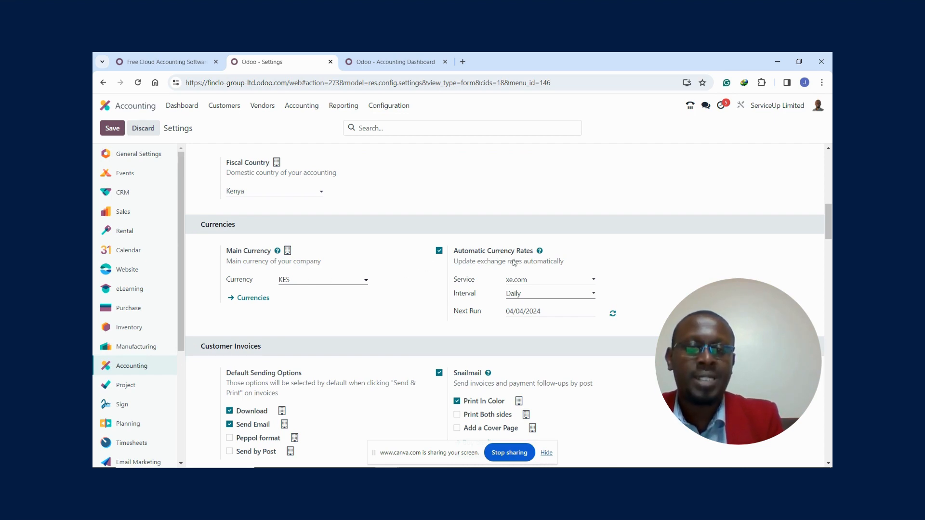
left_click(537, 283)
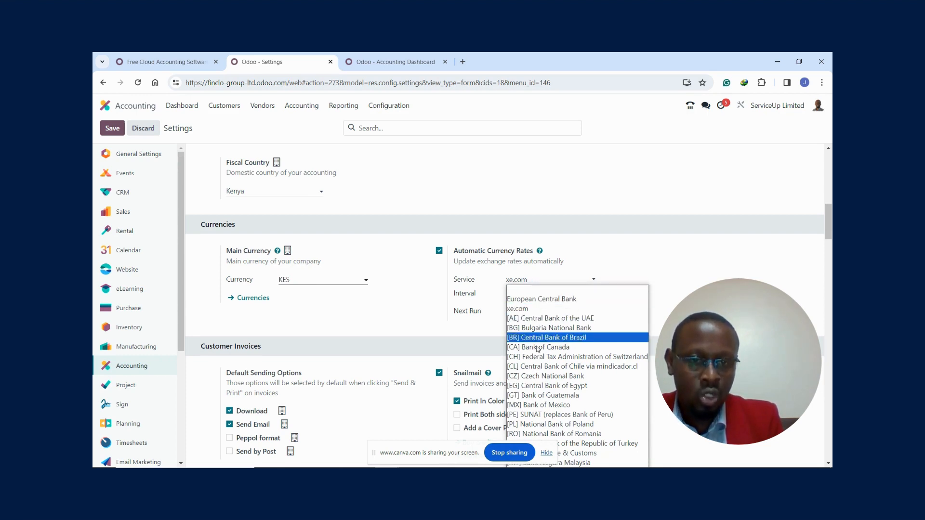
left_click(521, 313)
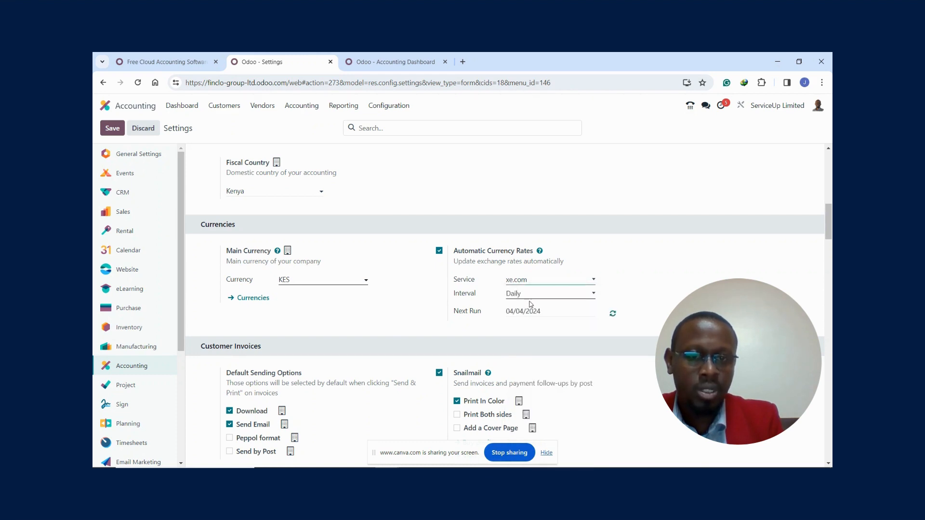
left_click(533, 298)
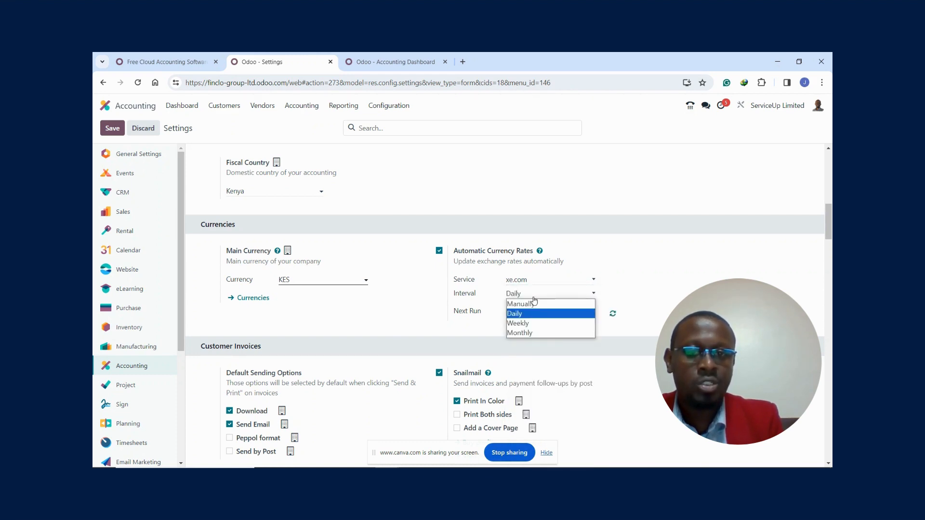
left_click(522, 314)
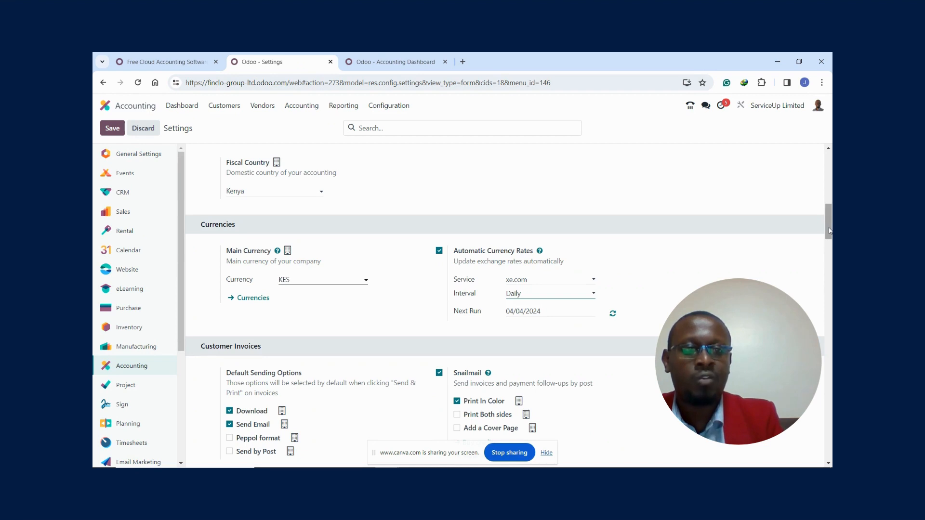
- Enable the Sale Receipt option in the Customer Invoices settings
left_click_drag(829, 230, 829, 249)
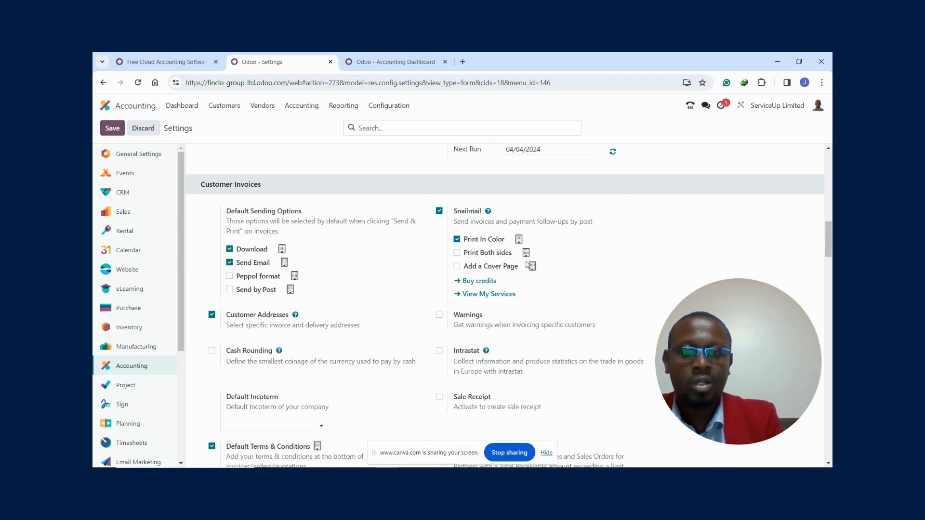
mouse_move(826, 241)
left_mouse_down()
mouse_move(827, 267)
mouse_move(826, 254)
left_mouse_up()
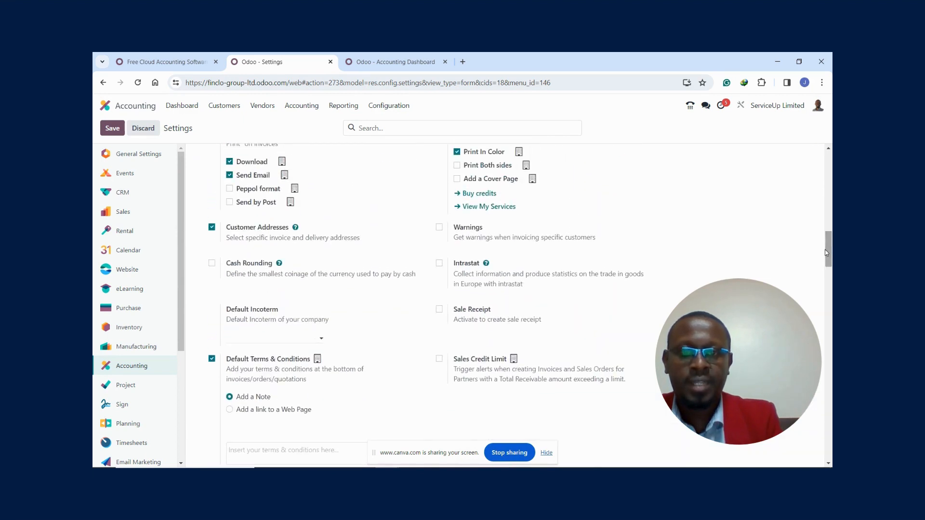
left_click(439, 309)
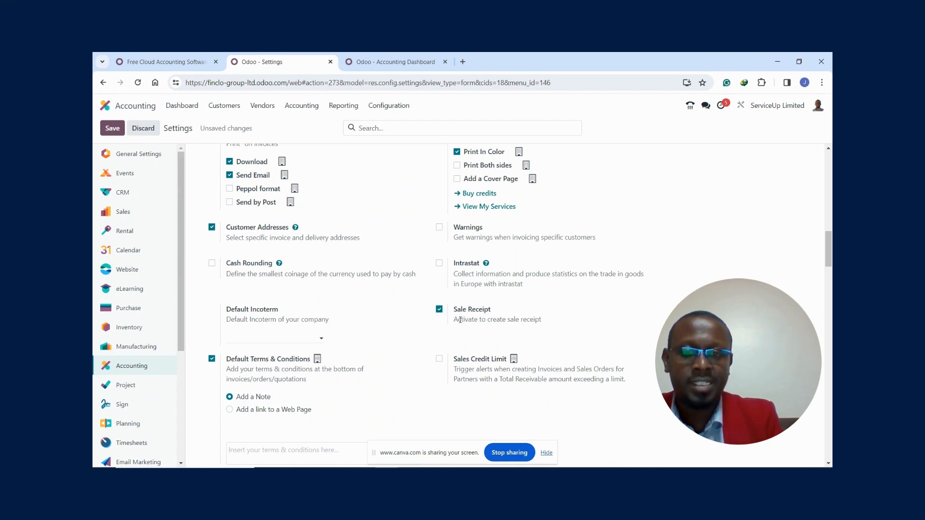
- Examine the default terms, customer payment, vendor bill, vendor payment, digitization, default account and stock valuation settings
left_click_drag(825, 255, 827, 275)
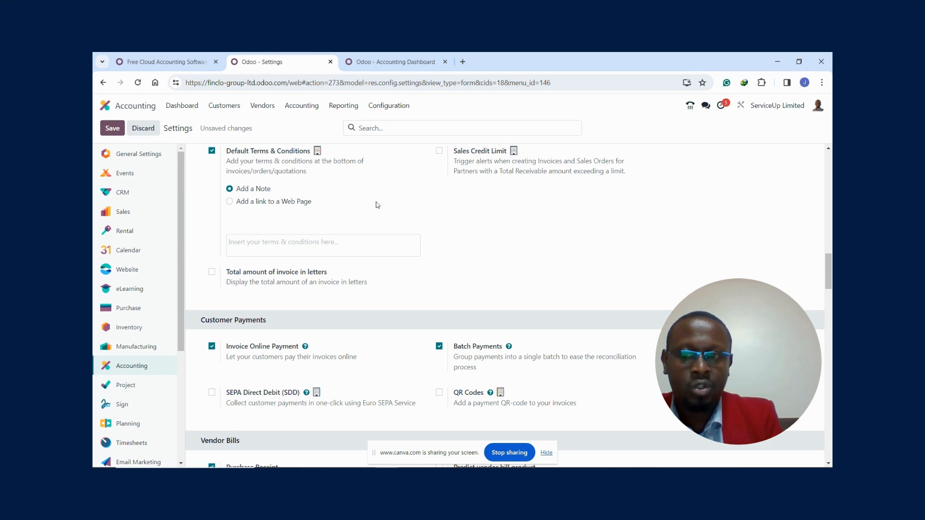
scroll(827, 291, "down", 2)
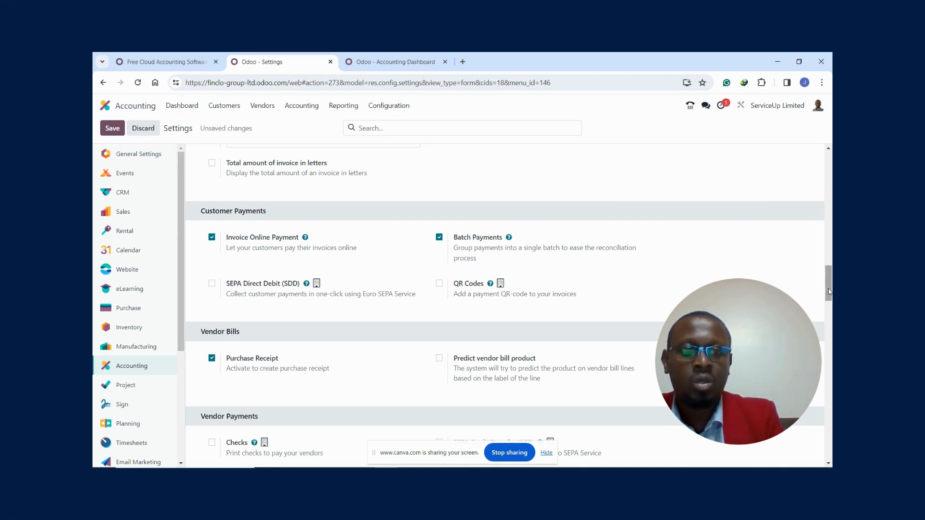
scroll(828, 296, "down", 1)
scroll(828, 296, "down", 1)
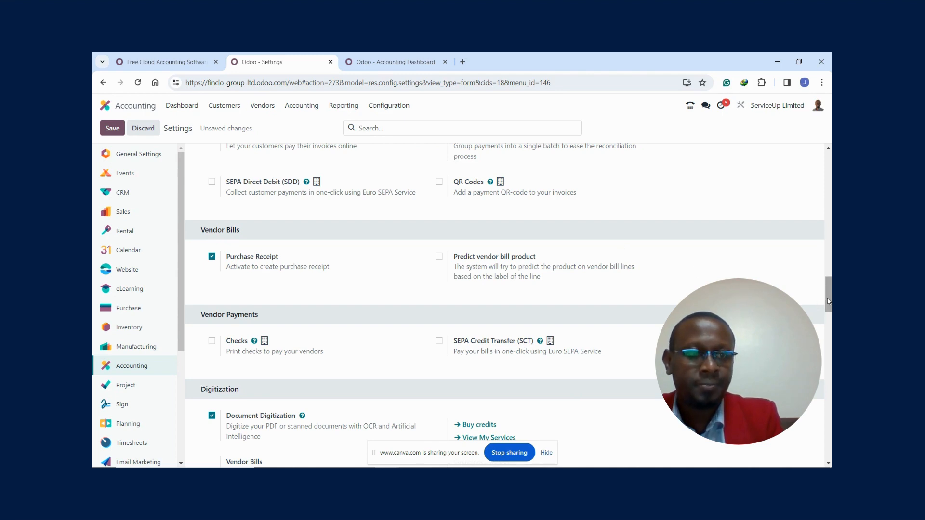
left_click_drag(828, 298, 827, 312)
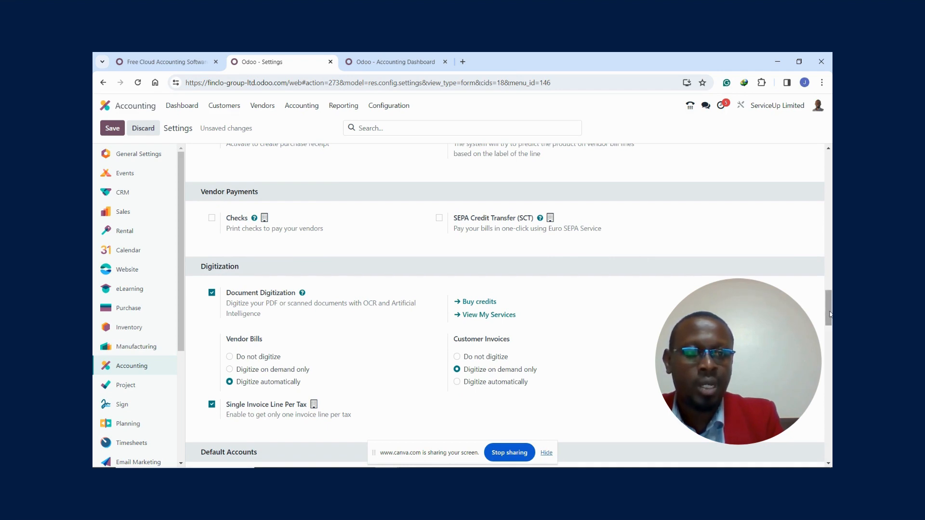
left_click_drag(828, 314, 828, 322)
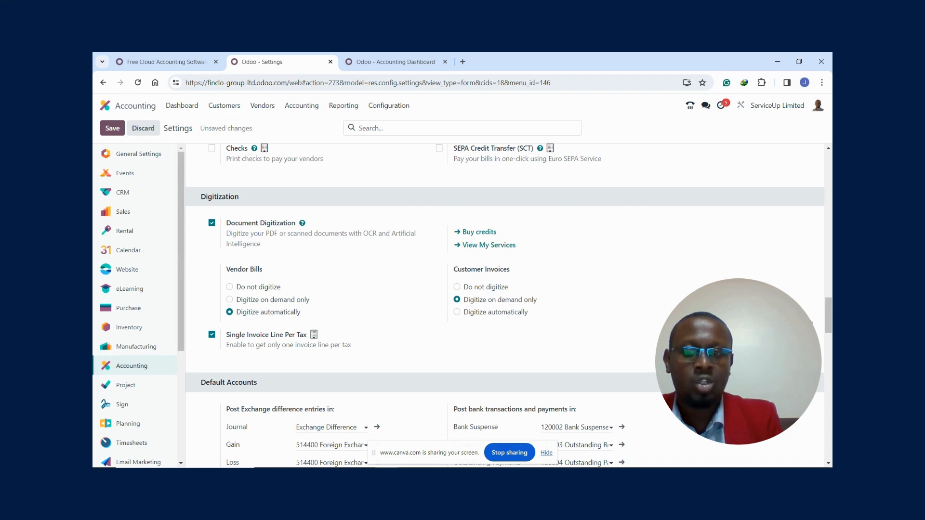
left_click_drag(828, 309, 830, 331)
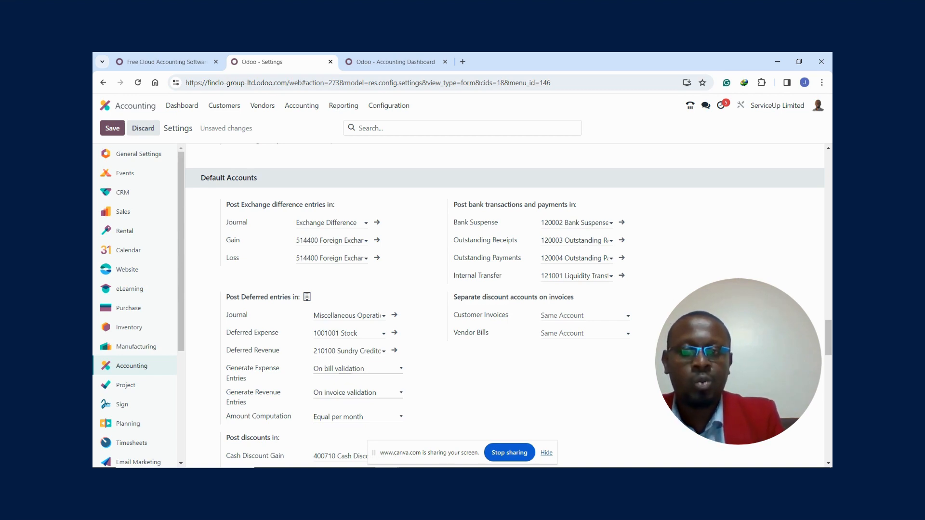
left_click_drag(827, 335, 826, 349)
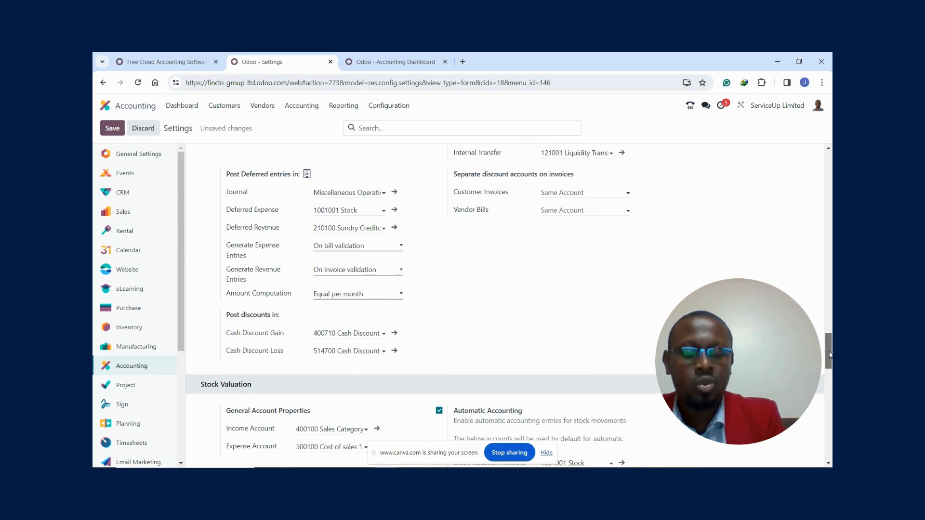
left_click_drag(830, 355, 827, 369)
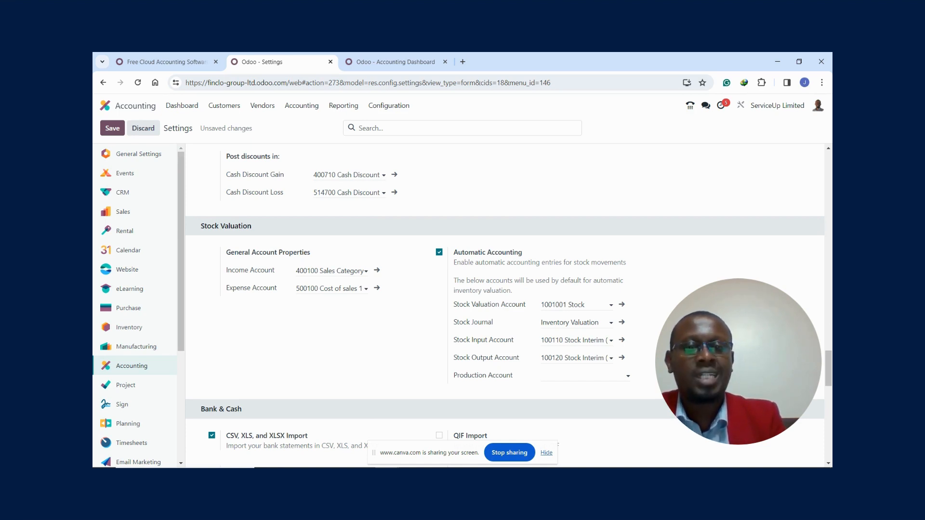
scroll(829, 375, "down", 1)
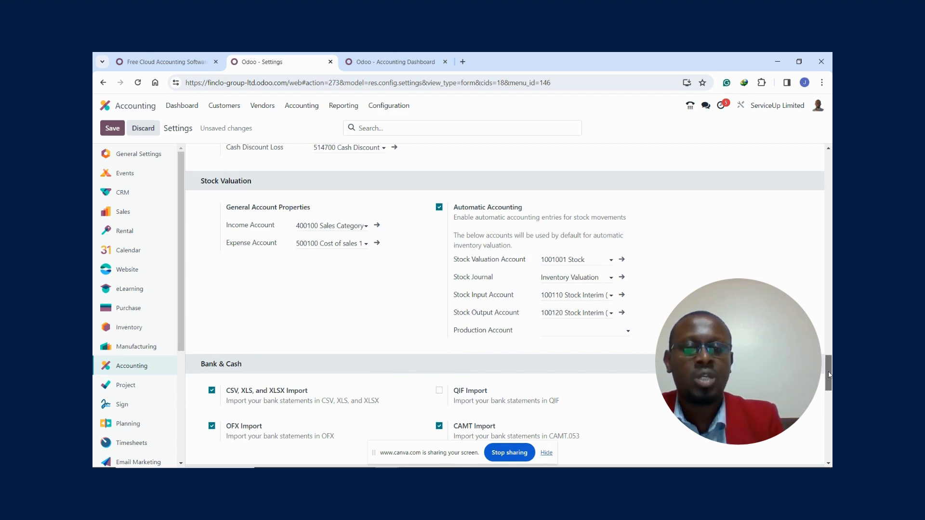
- In the Bank & Cash settings, disable OFX Import and CAMT Import and dismiss the module warnings
left_click_drag(829, 375, 829, 388)
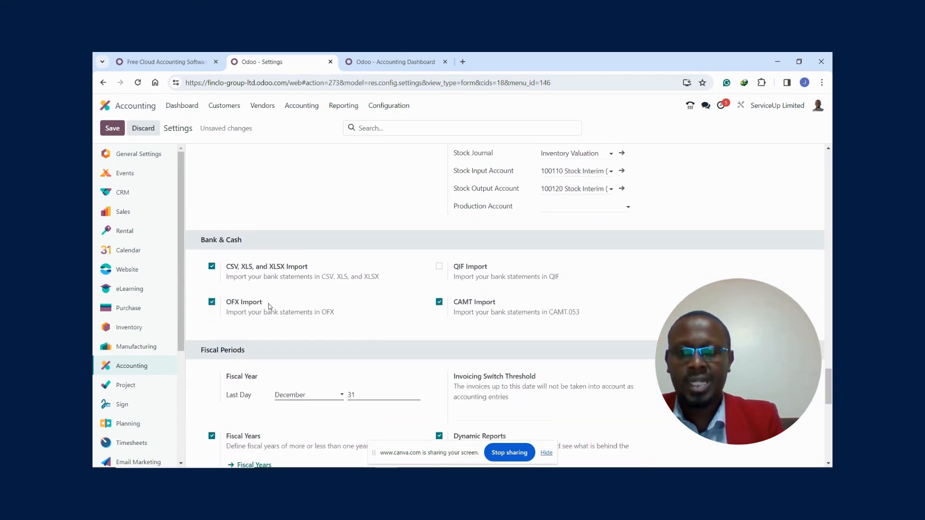
mouse_move(269, 306)
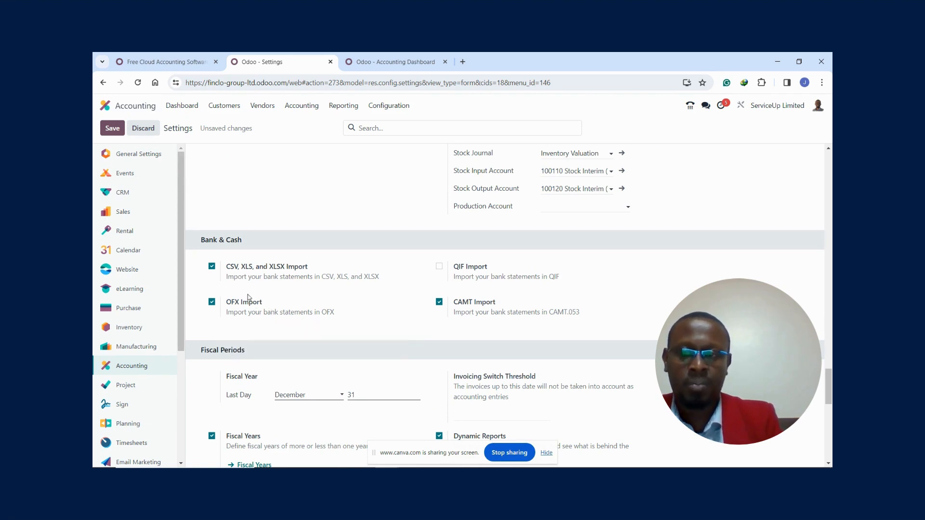
mouse_move(231, 271)
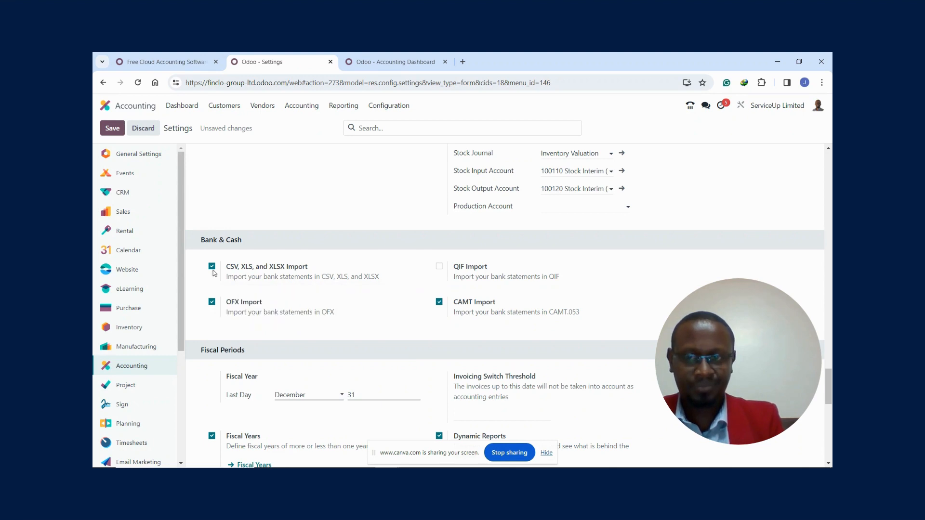
left_click(212, 304)
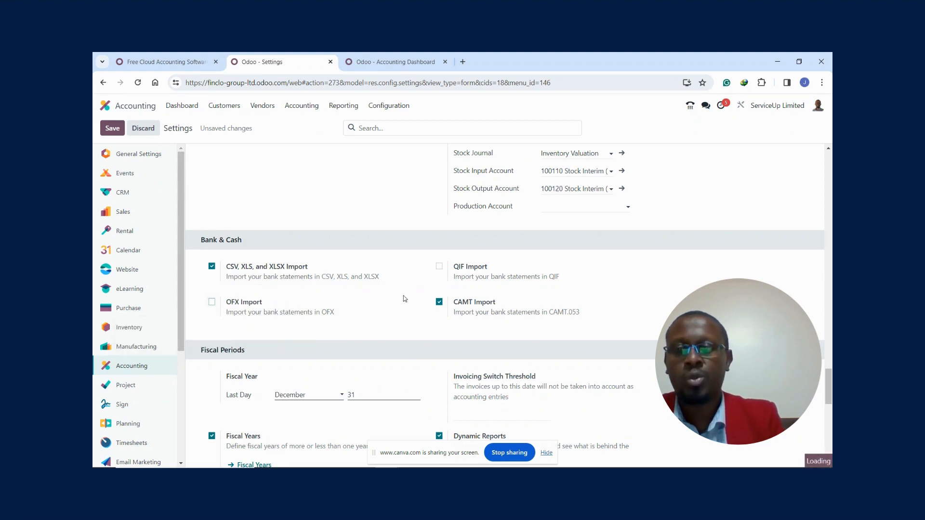
left_click(438, 303)
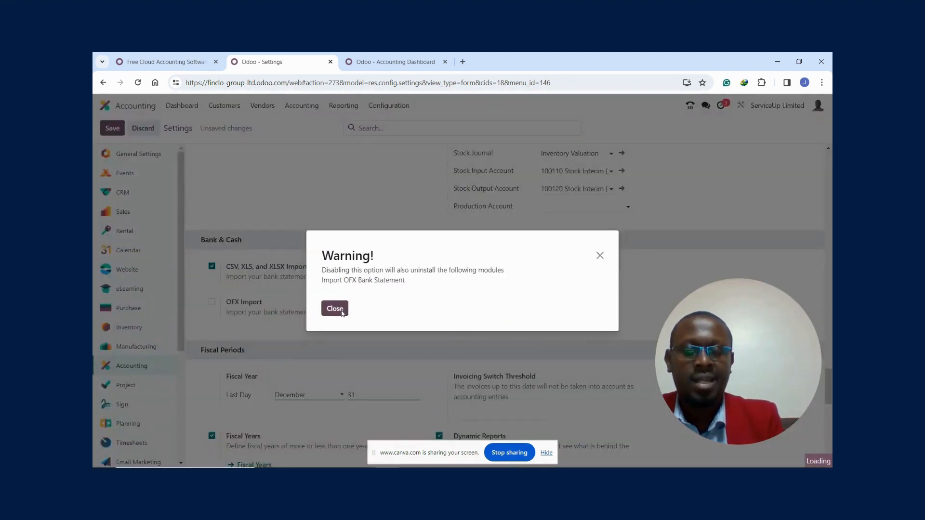
left_click(334, 309)
left_click(332, 312)
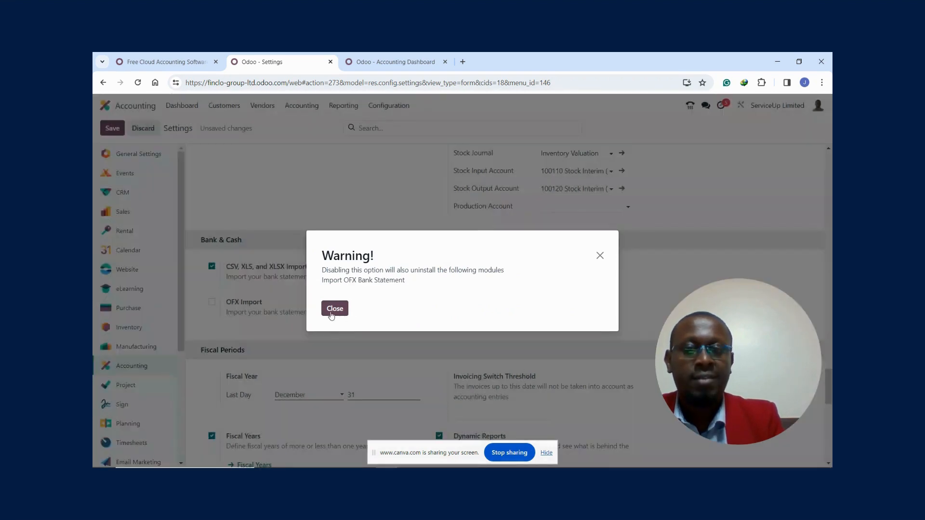
left_click(333, 312)
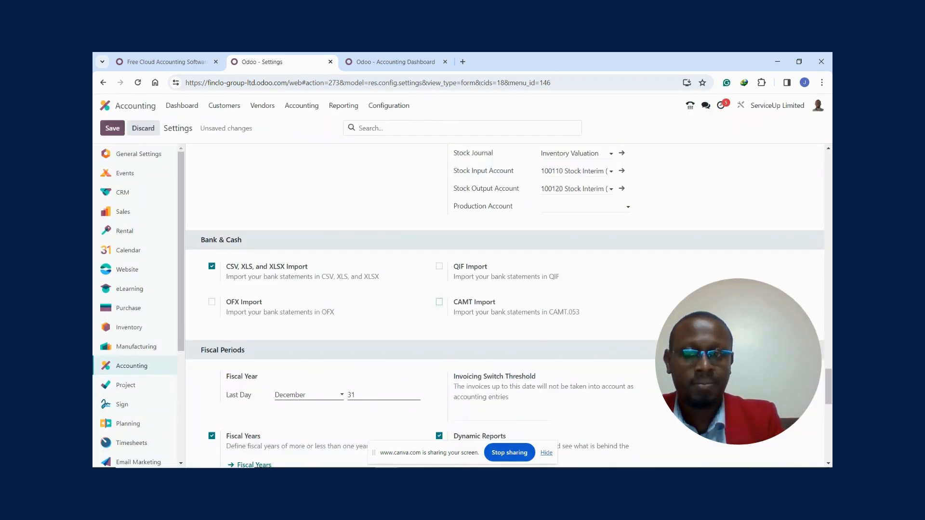
- Save the changed accounting settings and open the Fiscal Years list from the Fiscal Periods section
left_click_drag(825, 389, 830, 401)
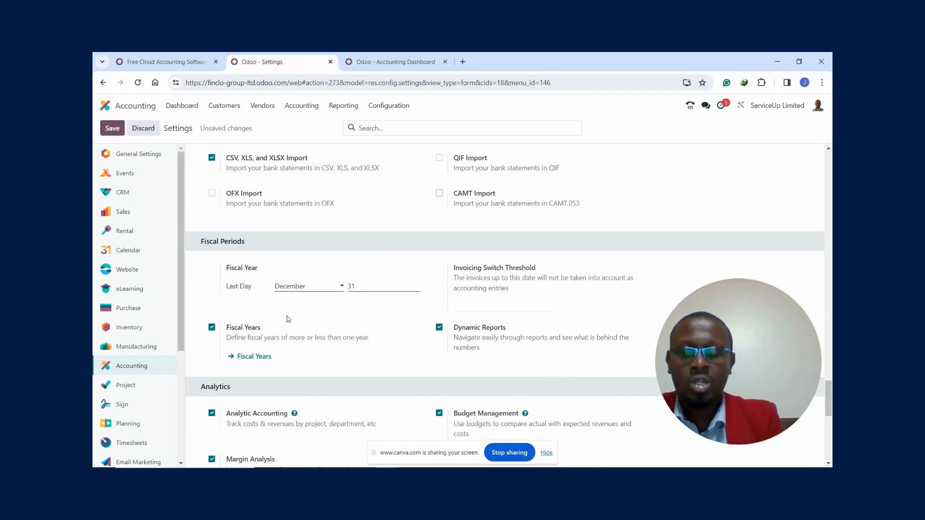
left_click(254, 357)
left_click(325, 314)
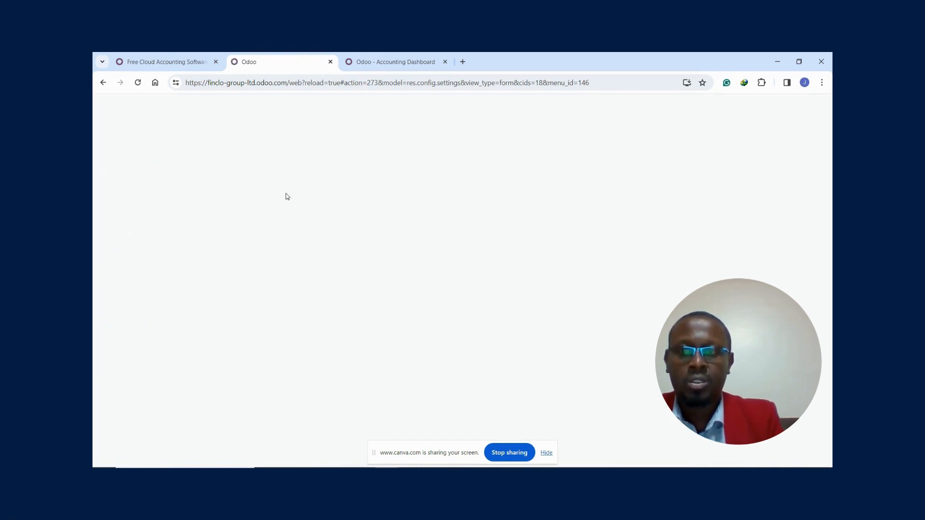
left_click(546, 453)
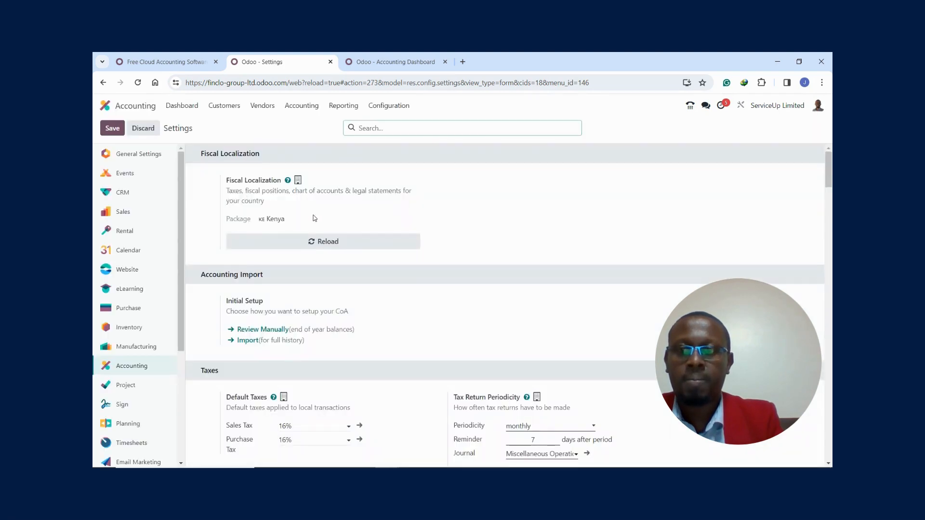
left_click_drag(828, 177, 809, 420)
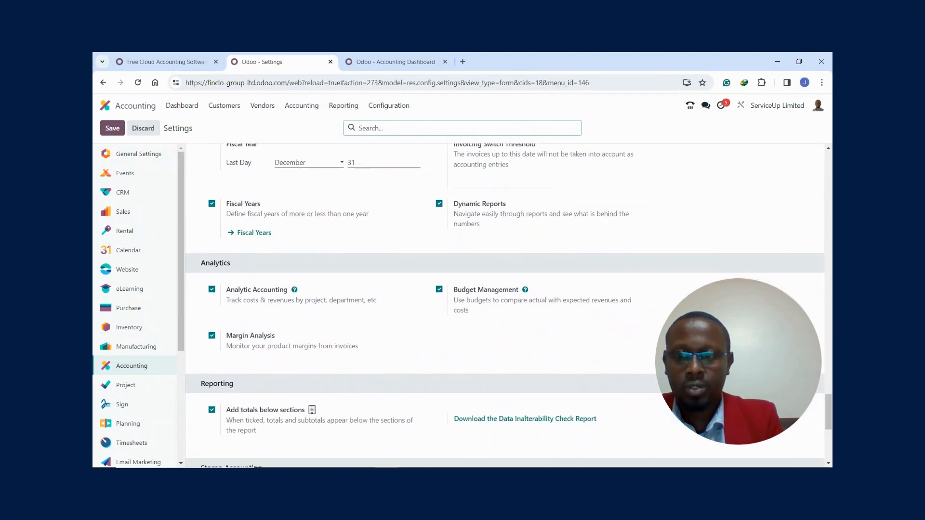
left_click(261, 237)
left_click(260, 237)
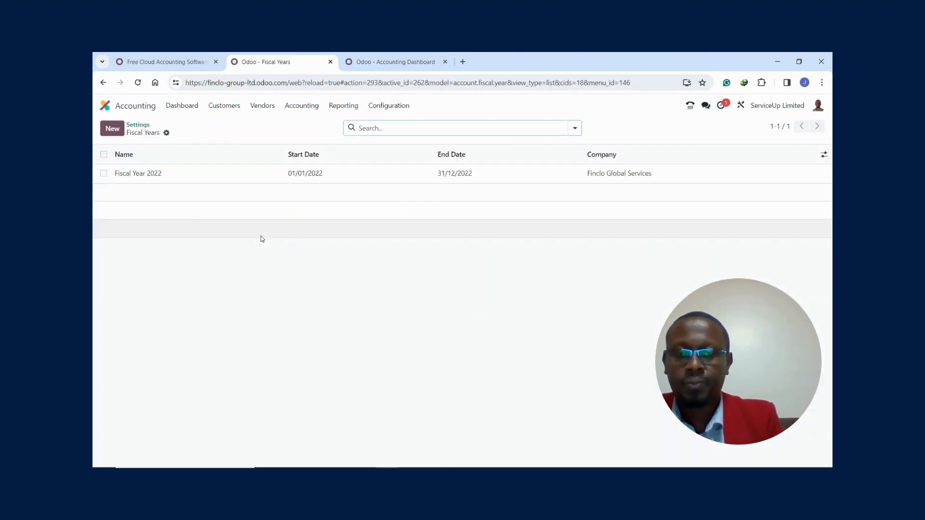
- Start a new fiscal year record for ServiceUp Limited and set its start date to 01/11/2023
left_click(112, 129)
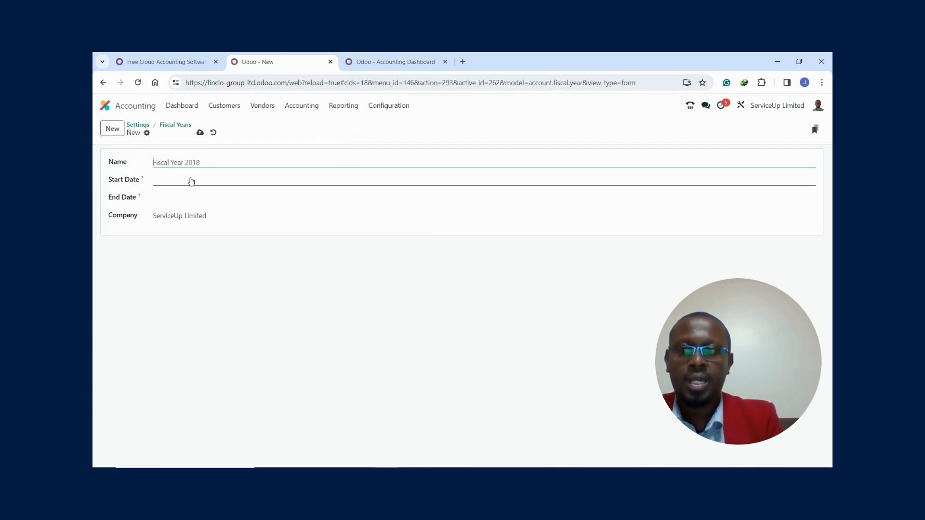
left_click(191, 181)
left_click(186, 198)
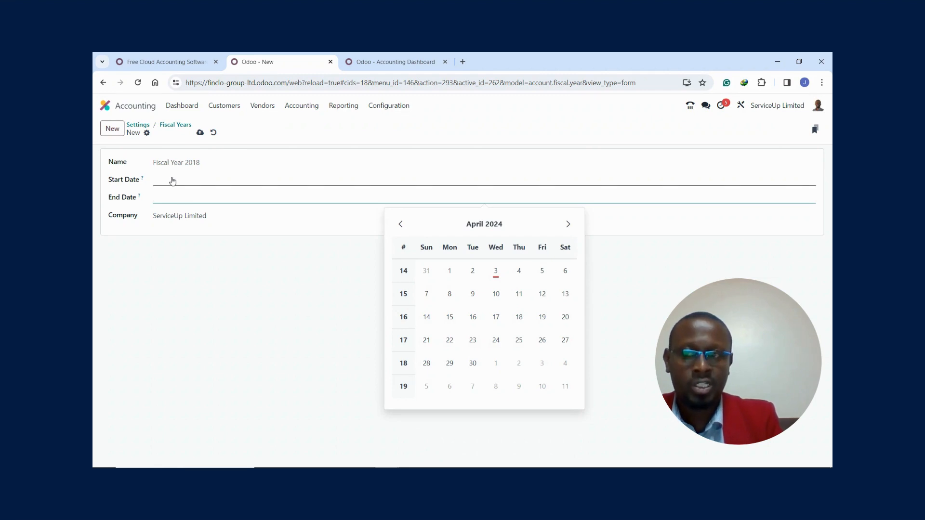
left_click(170, 185)
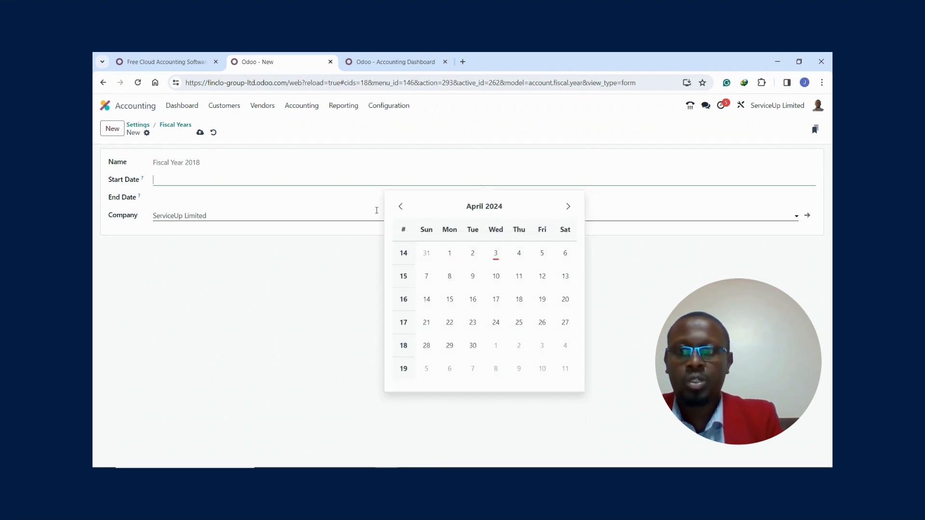
left_click(400, 206)
left_click(401, 206)
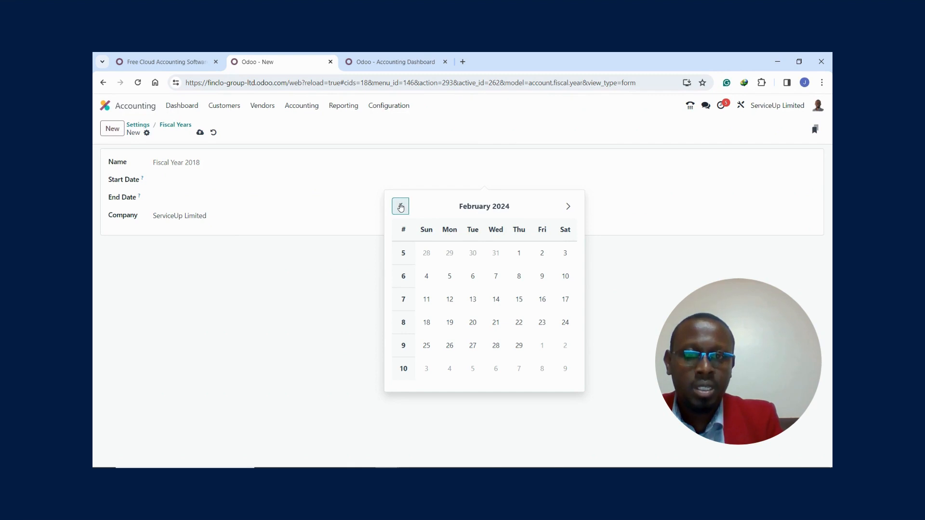
left_click(400, 207)
left_click(400, 206)
left_click(400, 206)
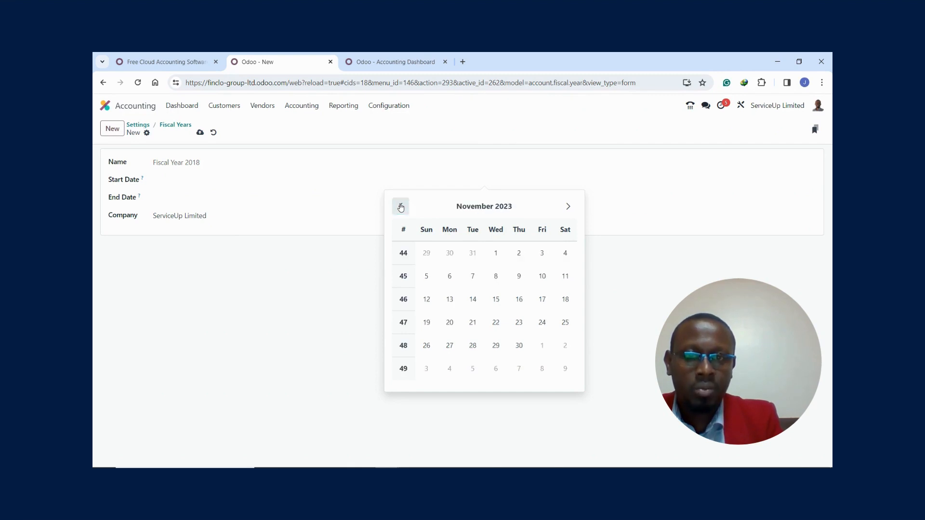
left_click(496, 253)
- Set the new fiscal year's end date to 31/10/2024
left_click(183, 202)
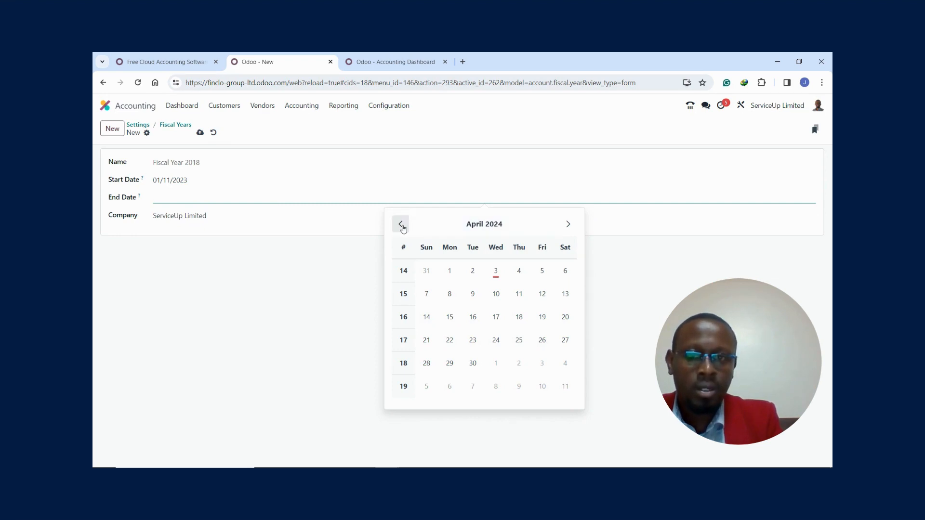
left_click(568, 224)
left_click(569, 224)
left_click(569, 224)
left_click(568, 224)
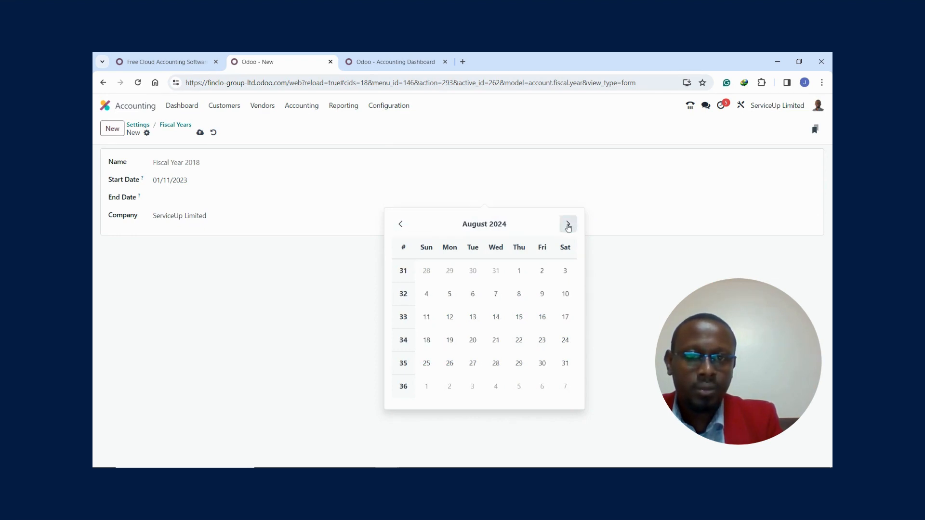
left_click(569, 224)
left_click(568, 223)
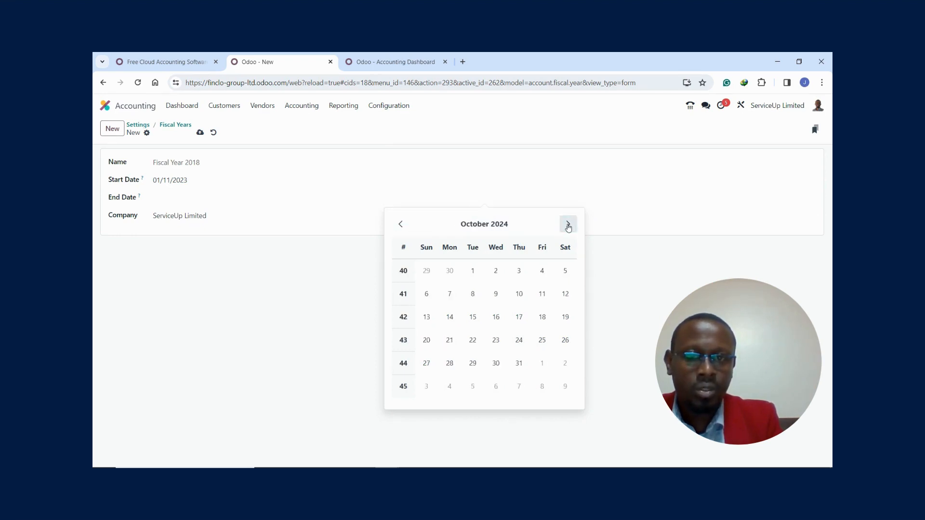
left_click(518, 364)
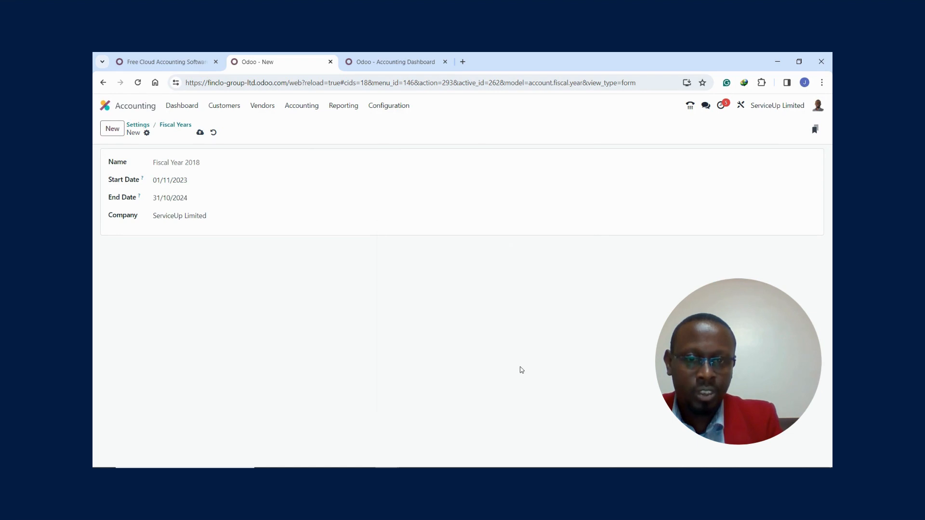
- Discard the new fiscal year record and return to the Accounting Dashboard
left_click(213, 132)
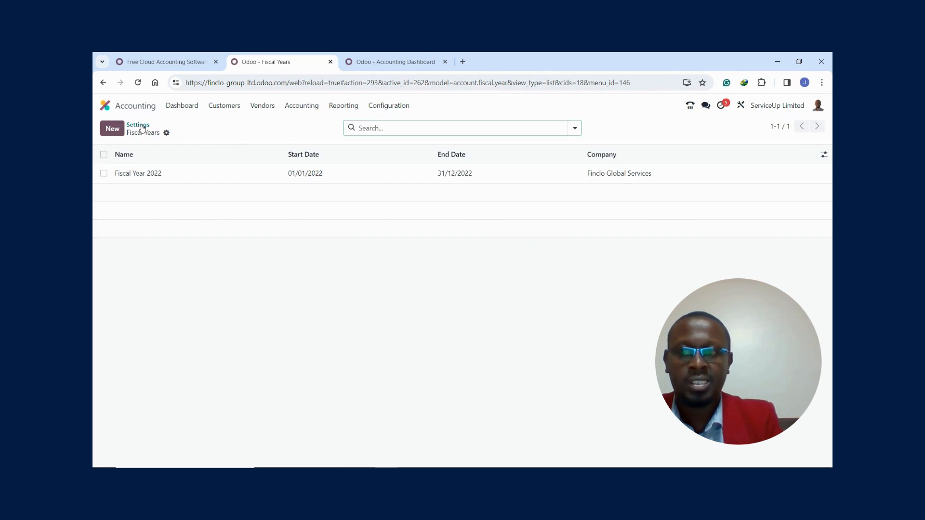
left_click(181, 112)
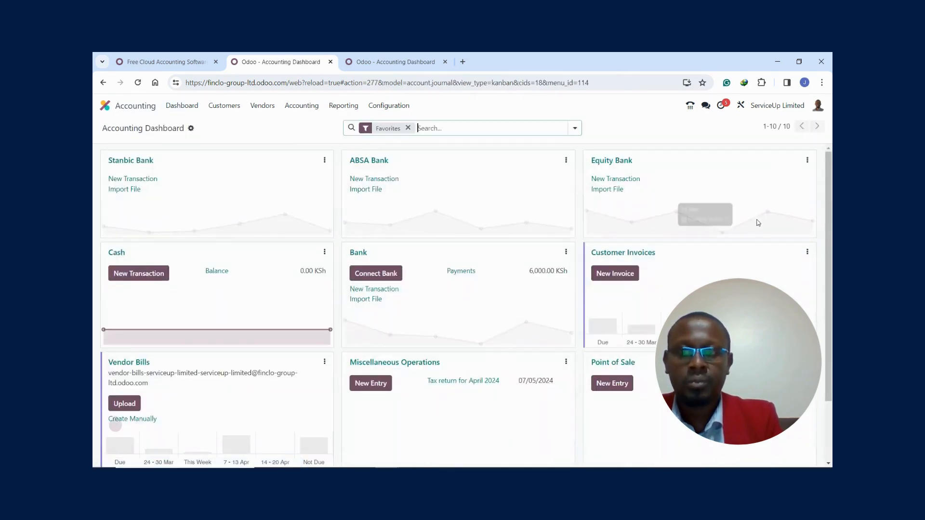
- Open the accounting settings and review the Fiscal Periods, Analytics and Reporting options, including the explanation of Add totals below sections
left_click(402, 108)
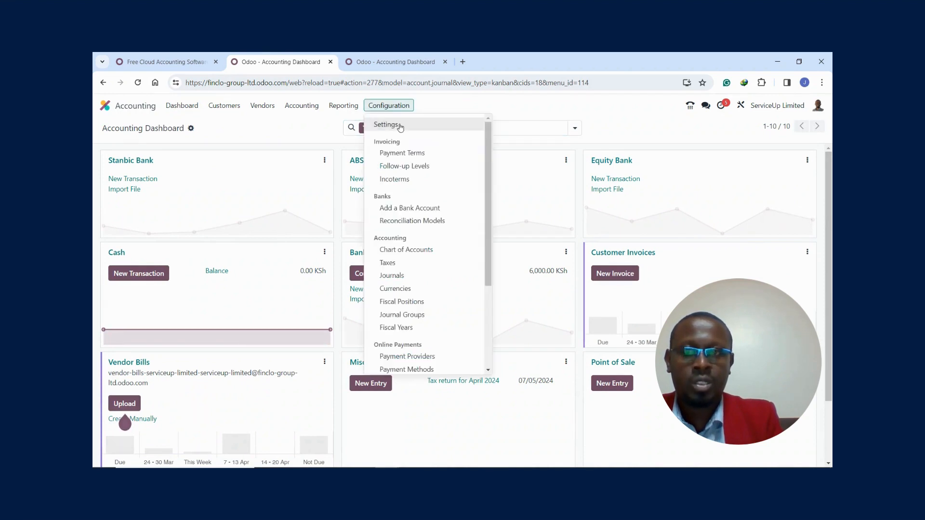
left_click(400, 127)
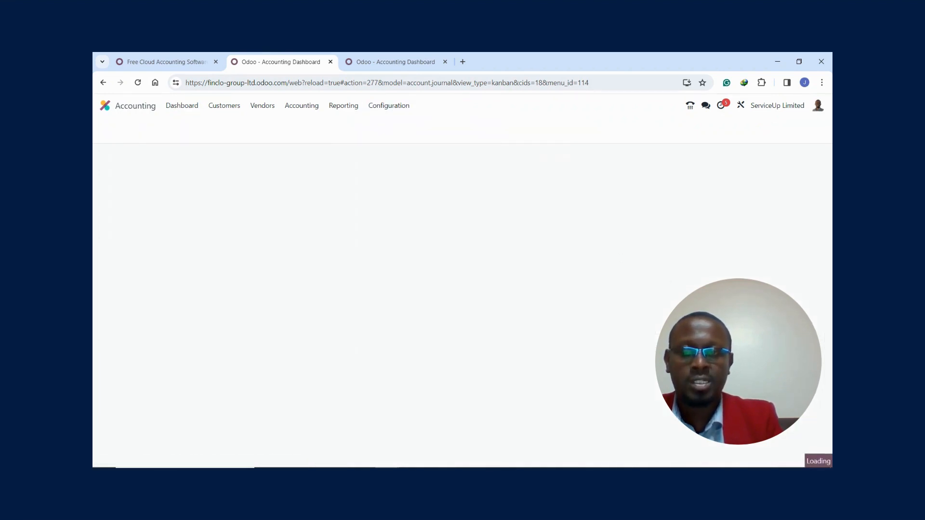
left_click_drag(829, 171, 820, 417)
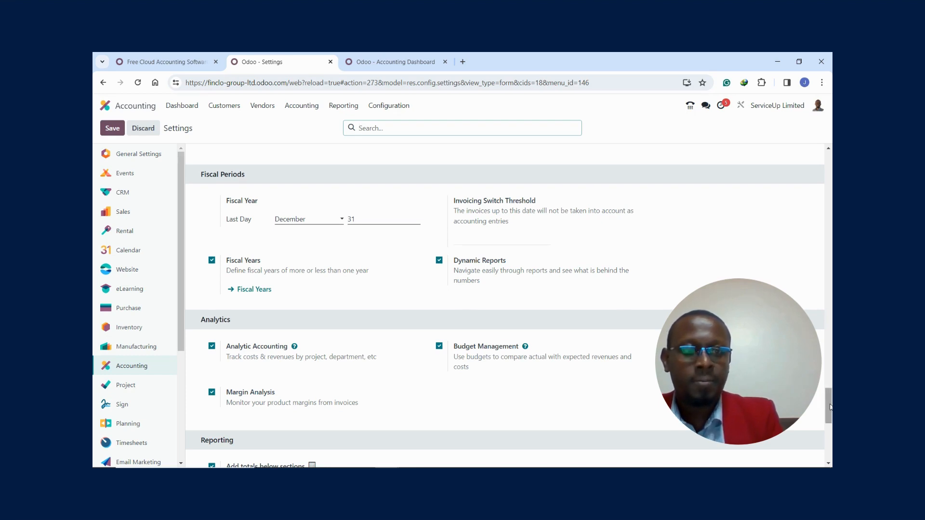
scroll(829, 407, "down", 1)
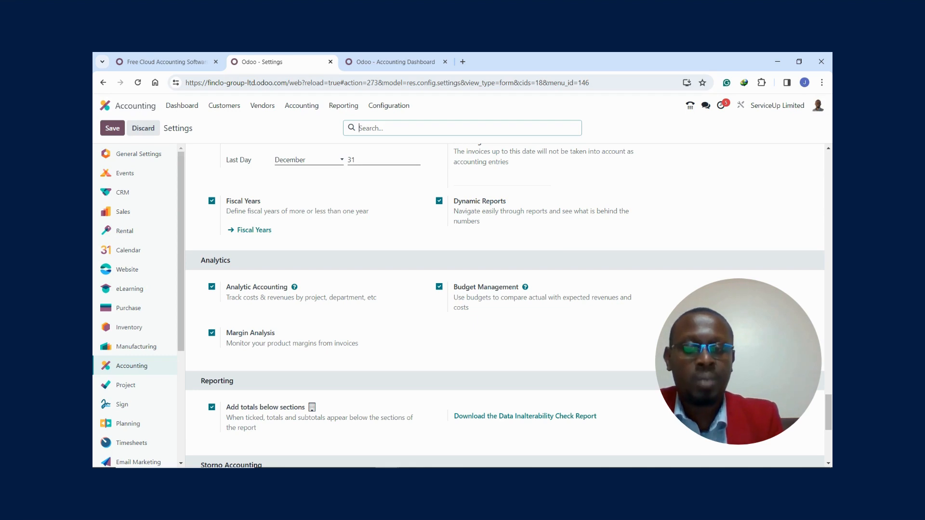
scroll(825, 414, "down", 2)
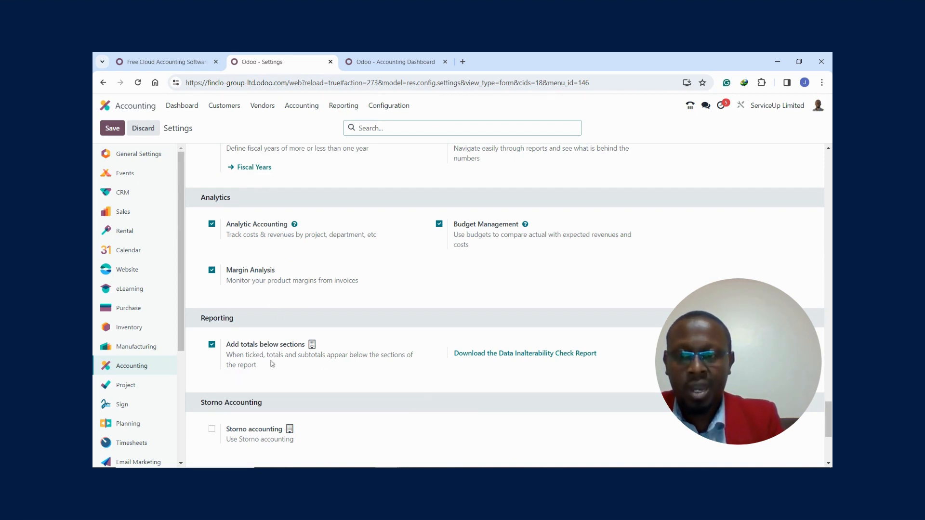
mouse_move(267, 364)
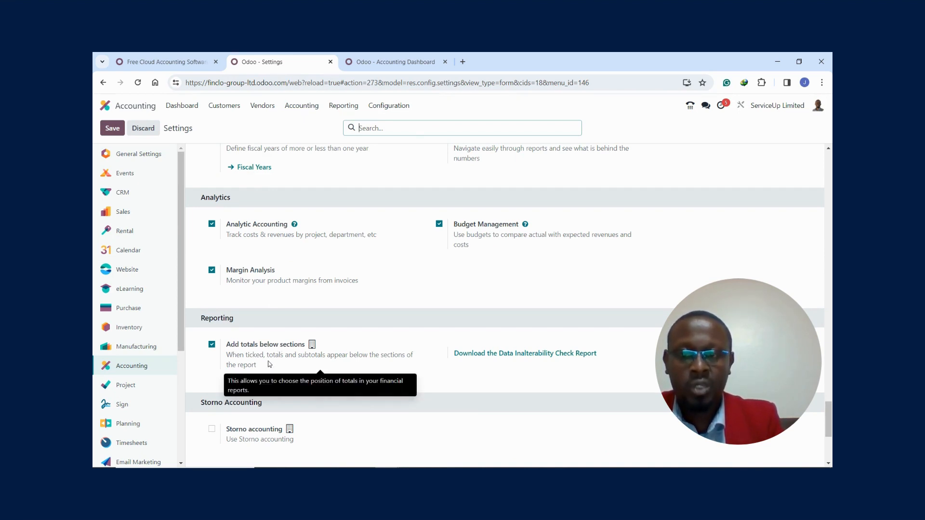
- Review the Storno Accounting and Accounting Firms mode settings, and view the available Quick encoding options without selecting another one
left_click_drag(828, 413, 829, 444)
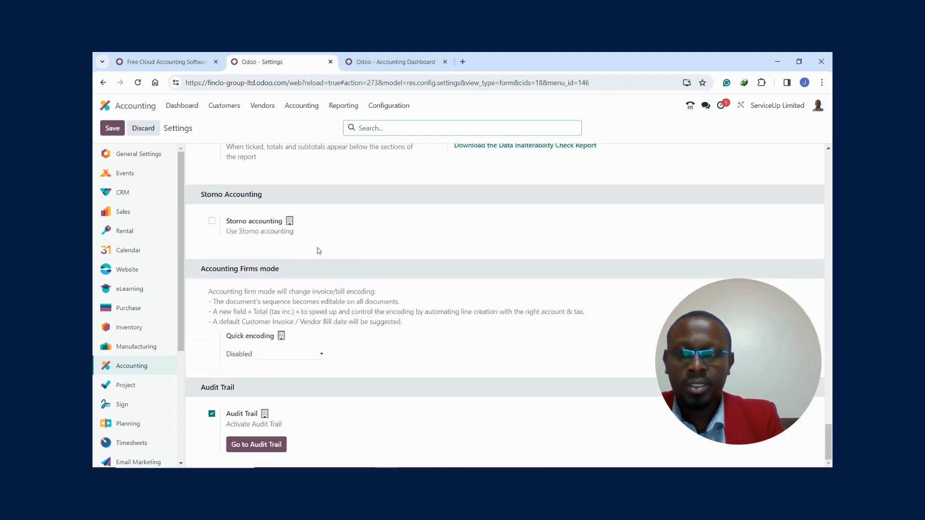
mouse_move(317, 232)
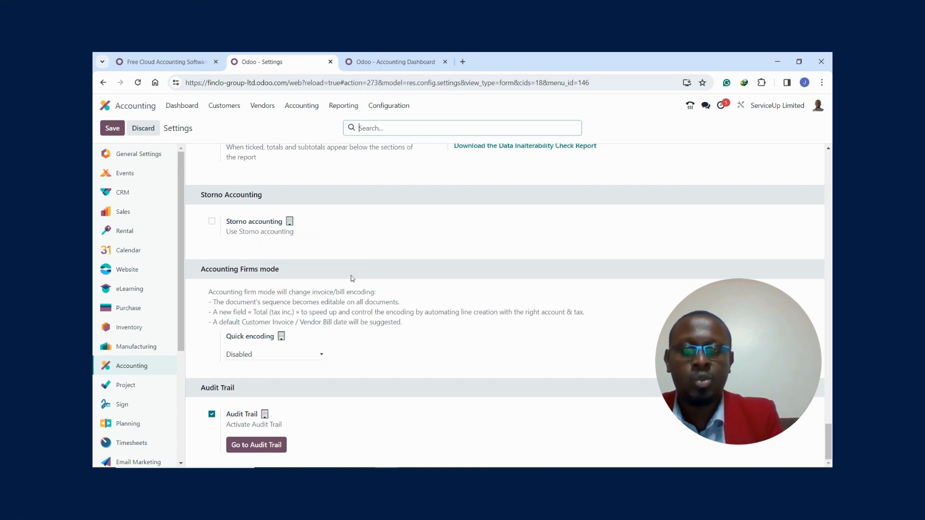
left_click_drag(829, 446, 829, 447)
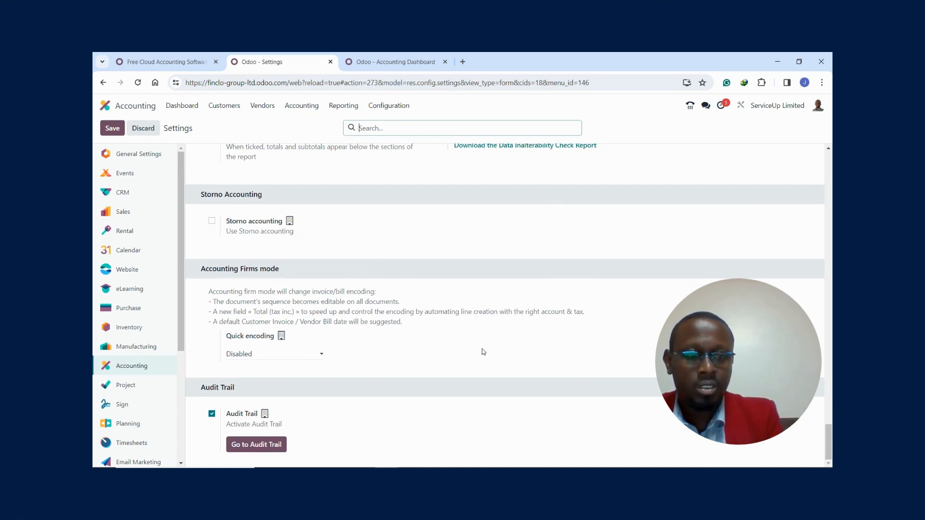
left_click(319, 356)
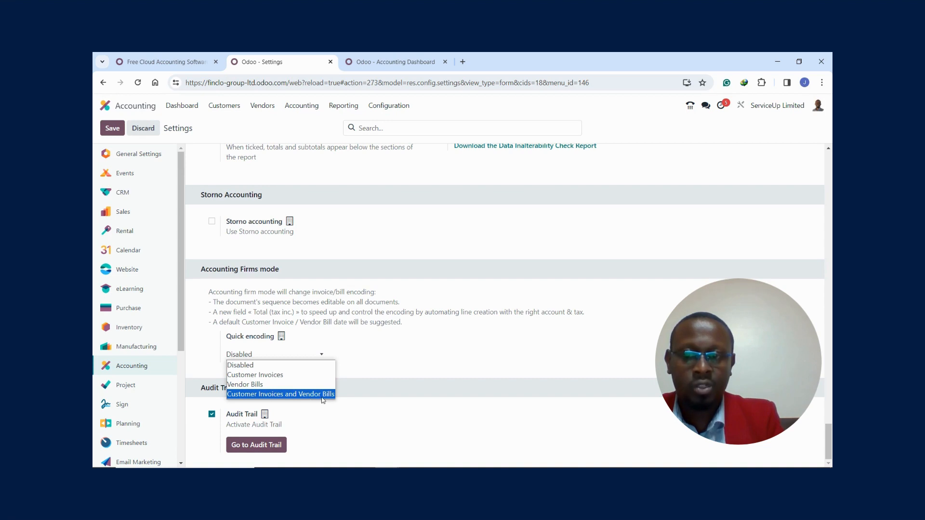
left_click(347, 428)
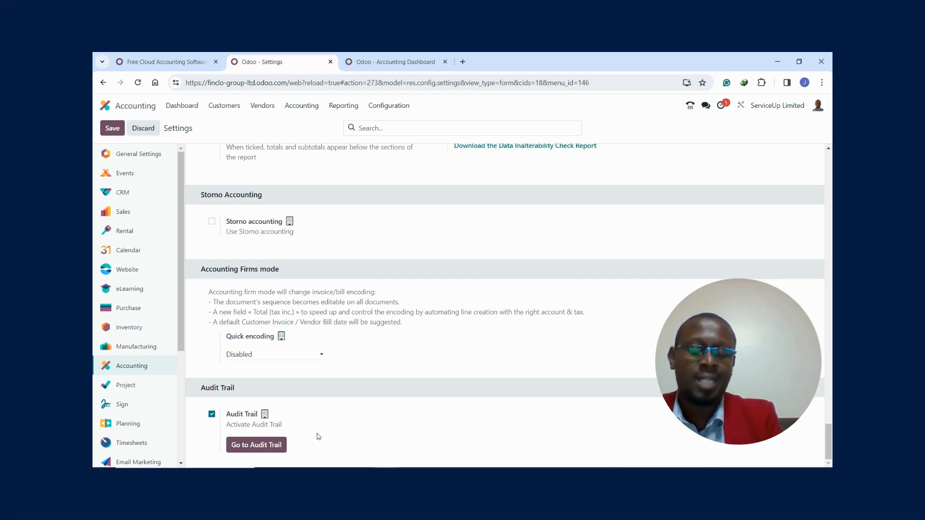
- Open the Audit Trail from the accounting settings to examine the logged journal entry changes, and return to the Accounting Dashboard
left_click(258, 446)
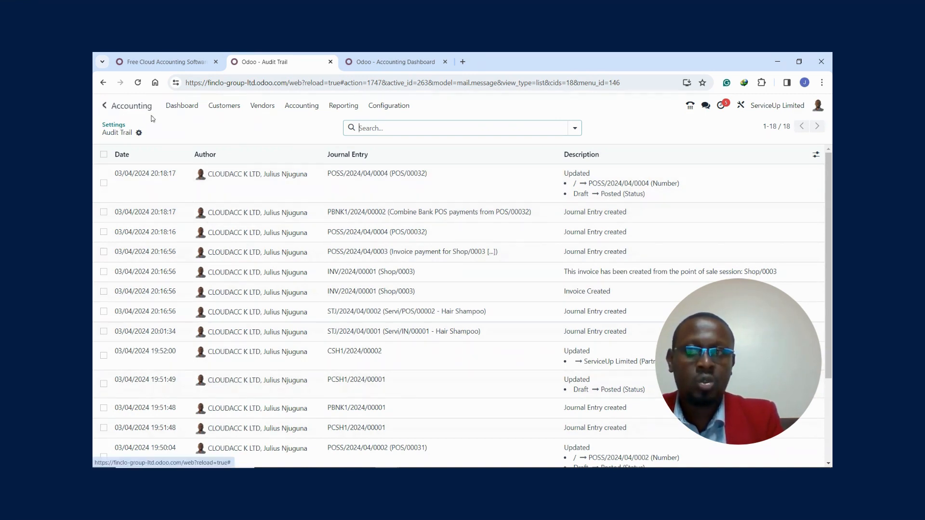
left_click(179, 107)
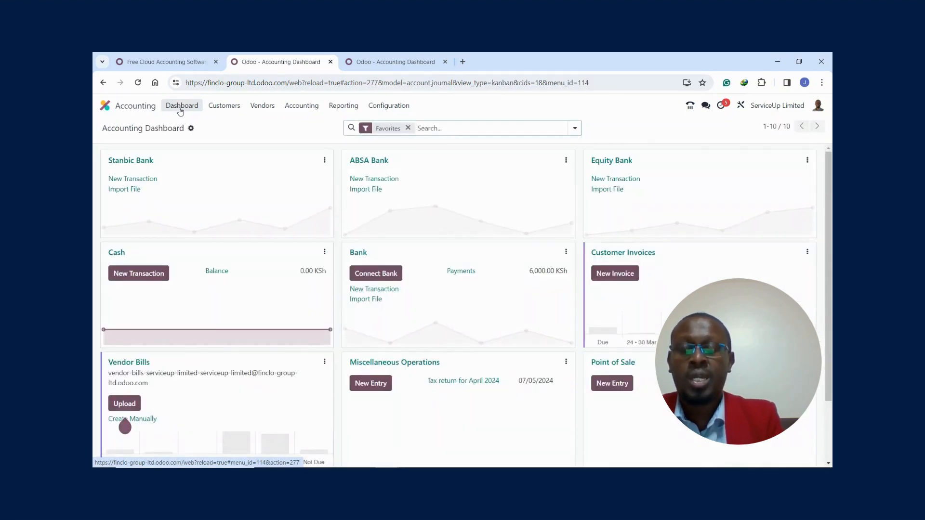